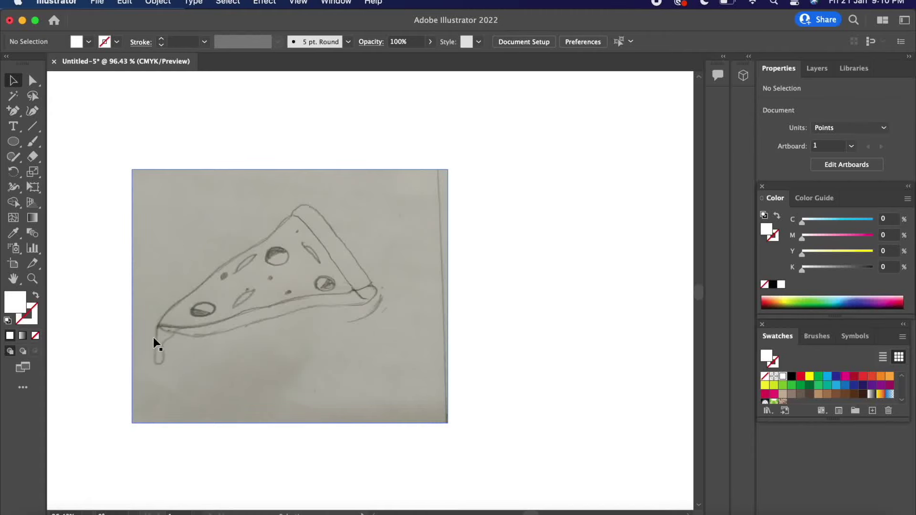
Step: Scale up the placed pizza reference sketch for tracing
left_click_drag(447, 423, 527, 487)
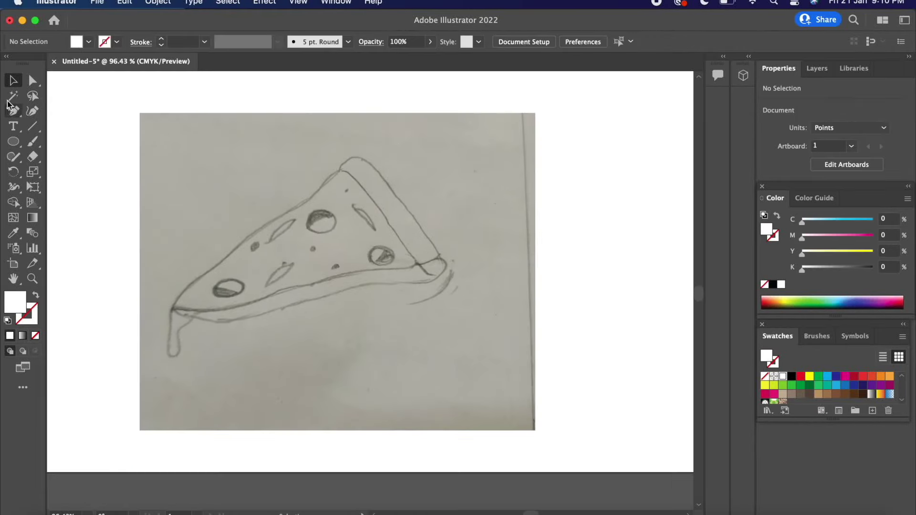
left_click(12, 110)
scroll(170, 310, "up", 3)
scroll(258, 278, "up", 2)
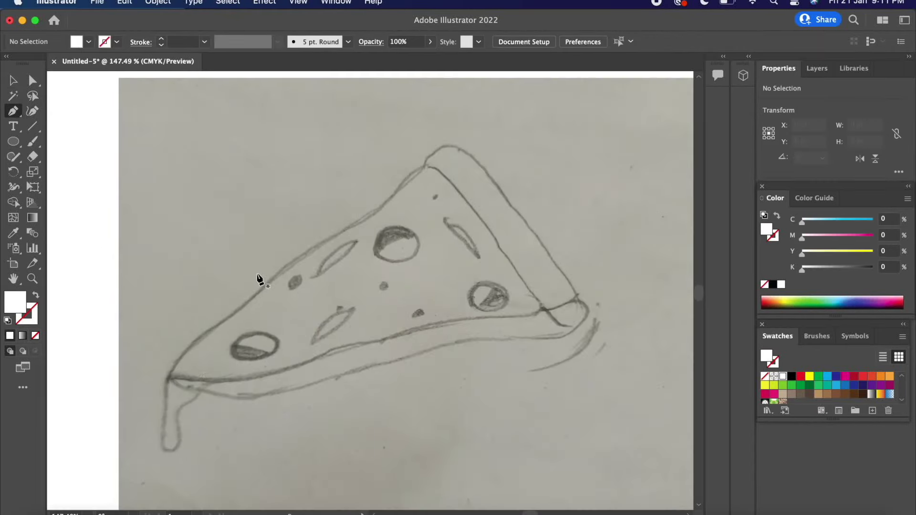
Step: Trace the slice's face outline with the Pen as a white stroke with no fill
left_click(168, 376)
left_click_drag(212, 328, 234, 320)
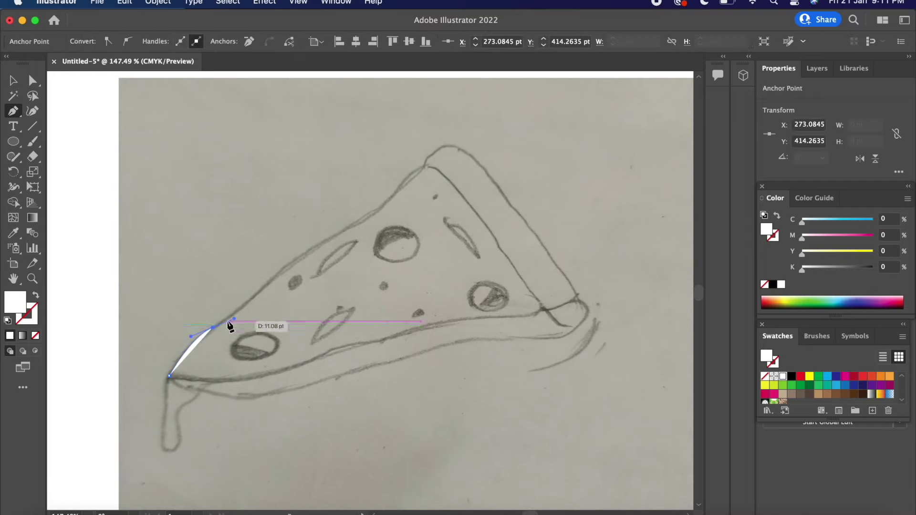
left_click(34, 298)
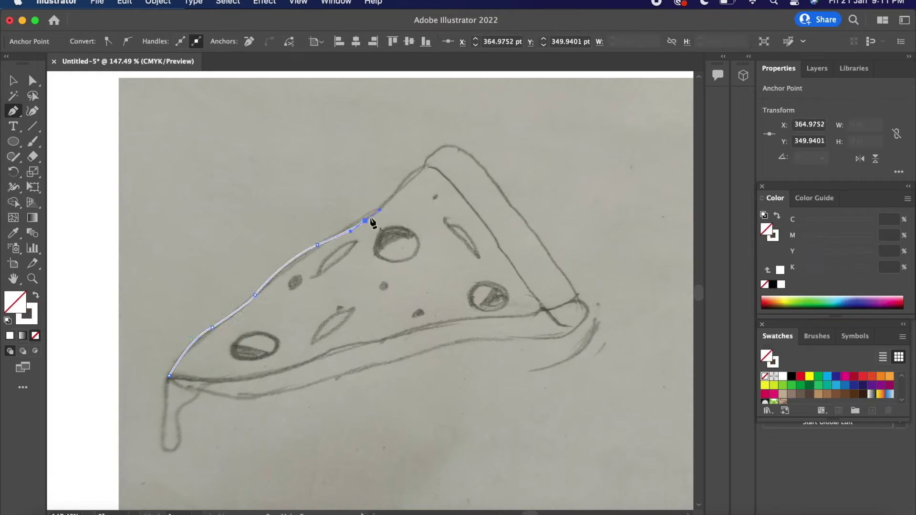
left_click_drag(475, 212, 515, 267)
left_click_drag(543, 309, 554, 321)
left_click(514, 316)
mouse_move(424, 324)
left_mouse_down()
mouse_move(341, 344)
mouse_move(300, 369)
left_mouse_up()
left_click_drag(225, 381, 202, 383)
left_click(170, 377)
left_click(128, 320, "super")
Step: Trace the crust outline from its top corner around its lower end
mouse_move(424, 169)
left_mouse_down()
mouse_move(453, 151)
mouse_move(491, 150)
left_mouse_up()
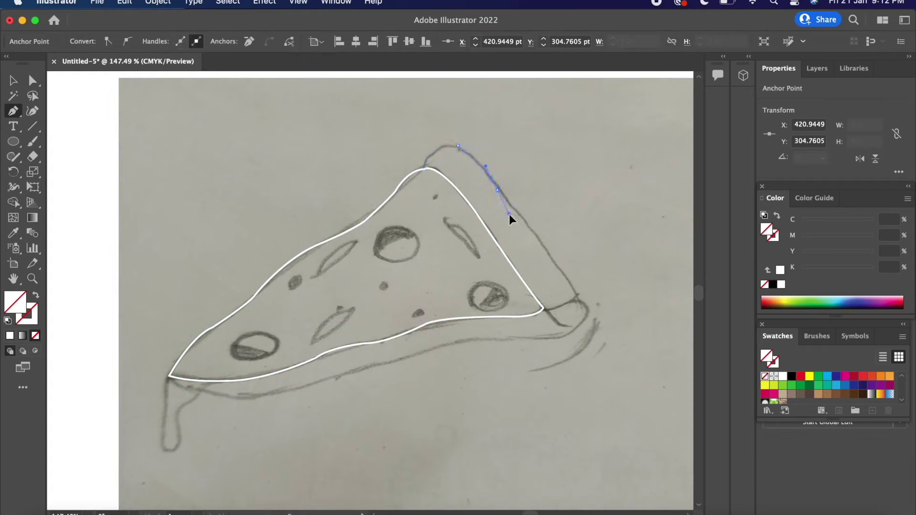
left_click_drag(537, 225, 537, 225)
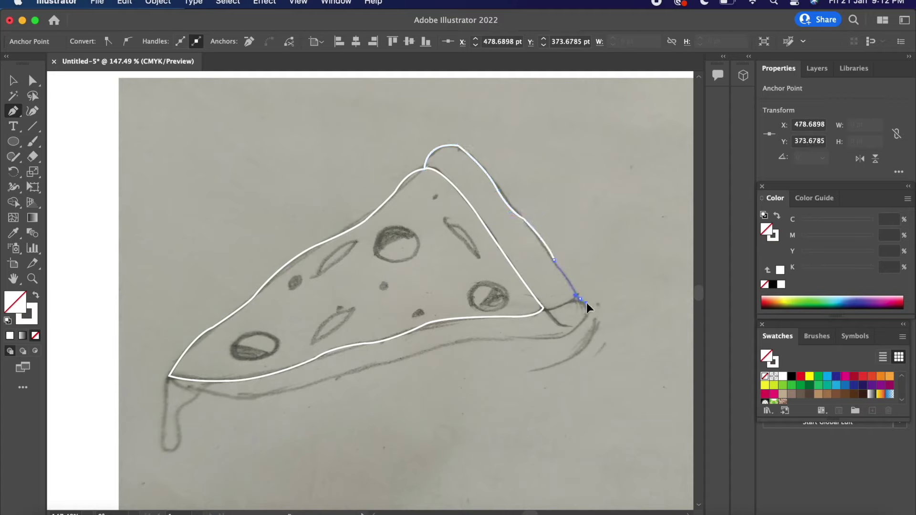
left_click_drag(544, 307, 547, 315)
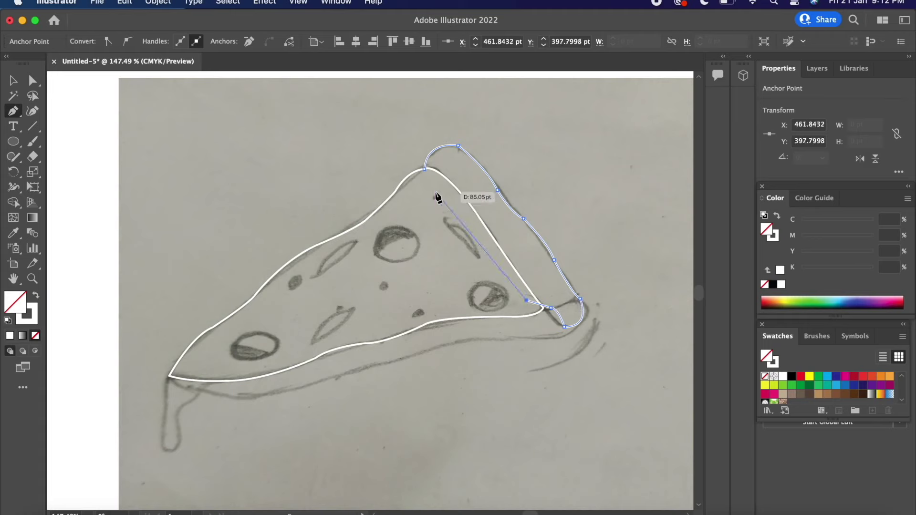
left_click(425, 169)
left_click(379, 327, "ctrl")
Step: Trace the slice's lower thickness edge from the tip up to the crust and back
left_click(169, 376)
left_click_drag(290, 406, 296, 406)
left_click(237, 401)
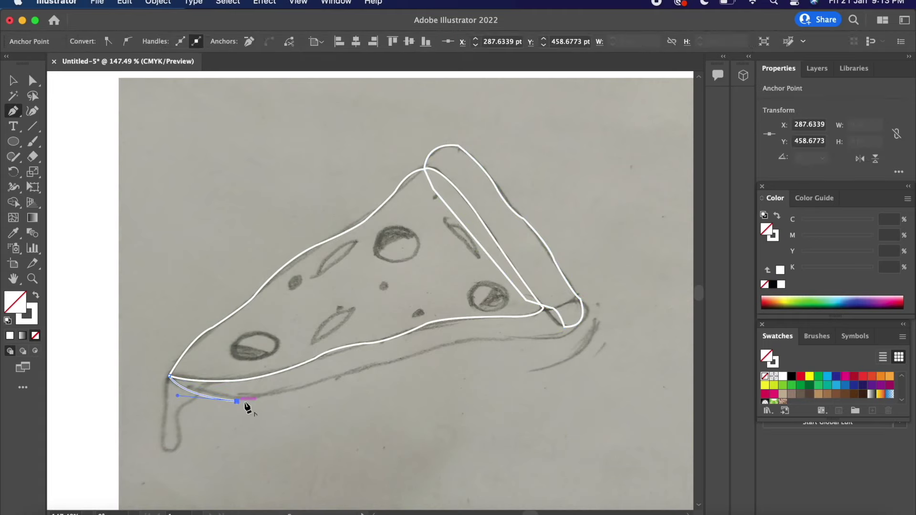
left_click_drag(419, 355, 431, 348)
left_click(486, 338)
mouse_move(563, 338)
left_mouse_down()
mouse_move(582, 331)
mouse_move(563, 336)
left_mouse_up()
left_click(582, 318)
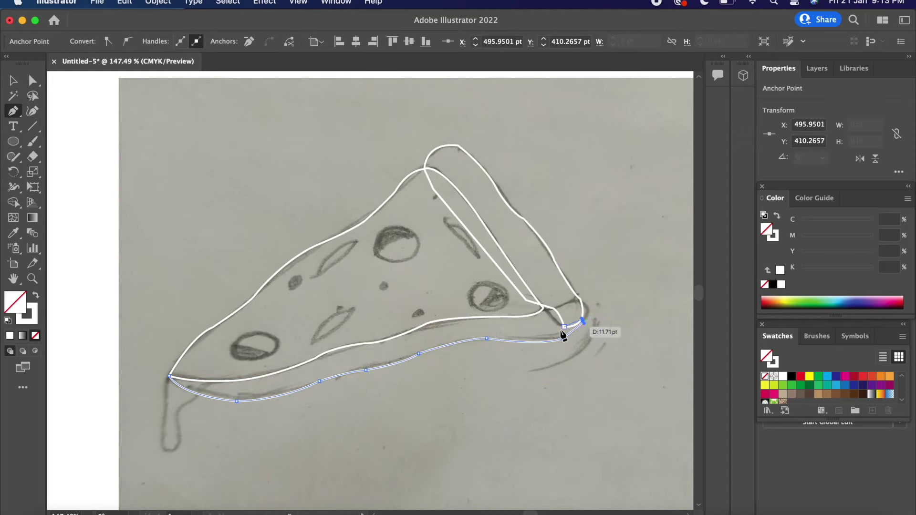
left_click_drag(522, 314, 520, 308)
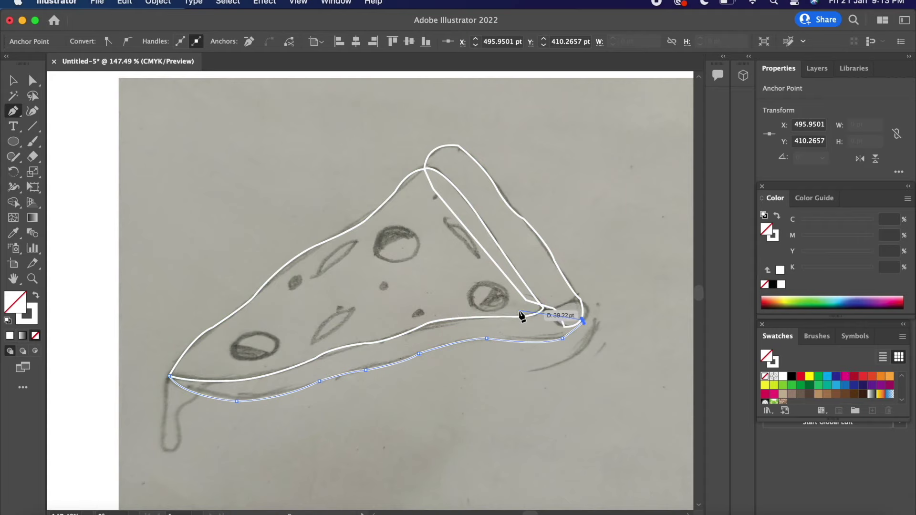
left_click(524, 306)
left_click(417, 316)
left_click(170, 376)
Step: Merge the sliver and leftover crust region into the pizza face with Shape Builder
key("v")
left_click(112, 139)
scroll(428, 187, "up", 2)
scroll(430, 161, "down", 2)
left_click_drag(413, 180, 628, 441)
key("shift+m")
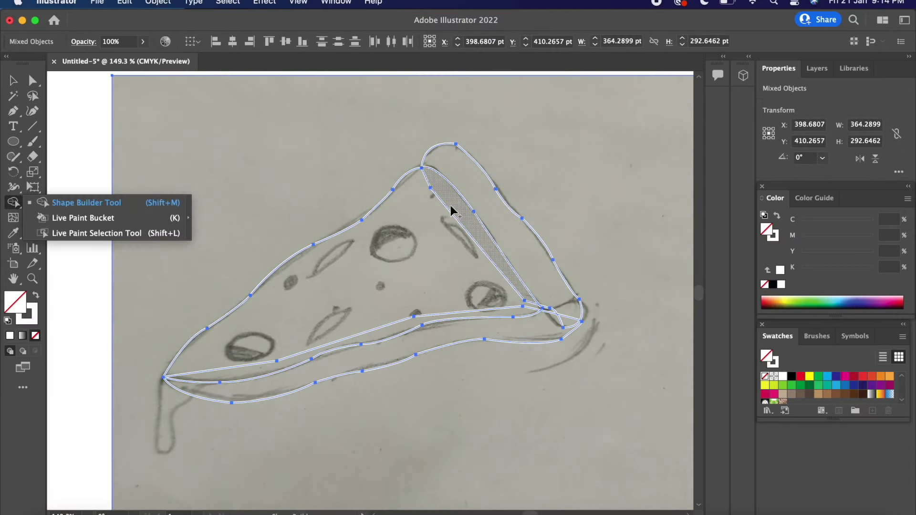
left_click(452, 206)
left_click_drag(473, 235, 449, 248)
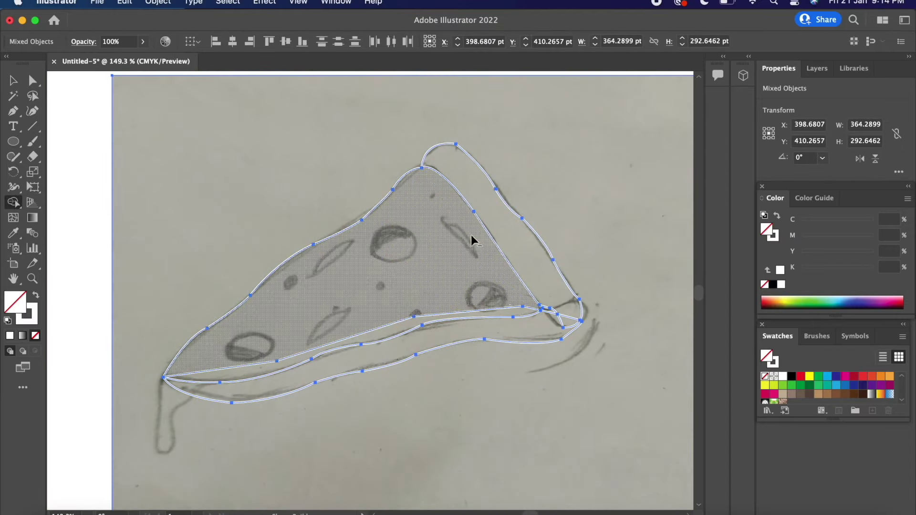
left_click_drag(165, 379, 525, 307)
key("v")
left_click(77, 150)
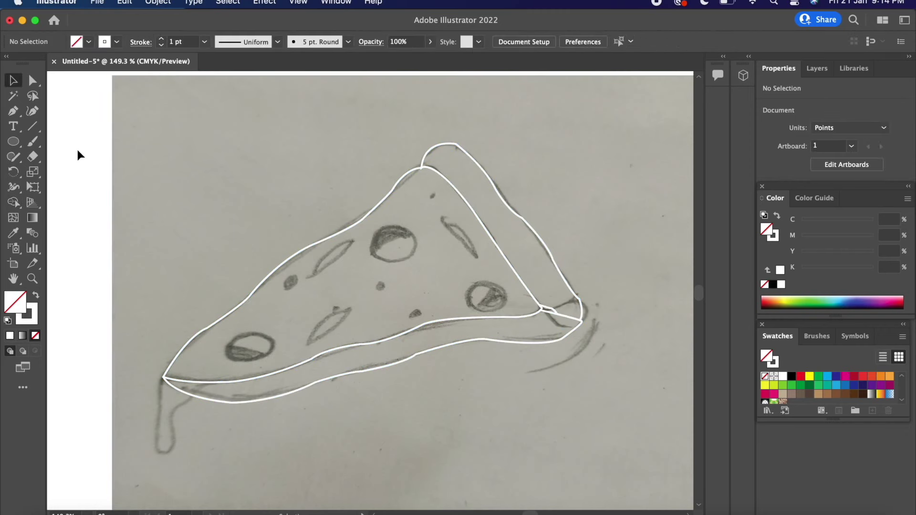
Step: Fill the crust strip with a pale yellow colour
left_click(435, 148)
double_click(14, 302)
left_click(471, 323)
left_click(317, 247)
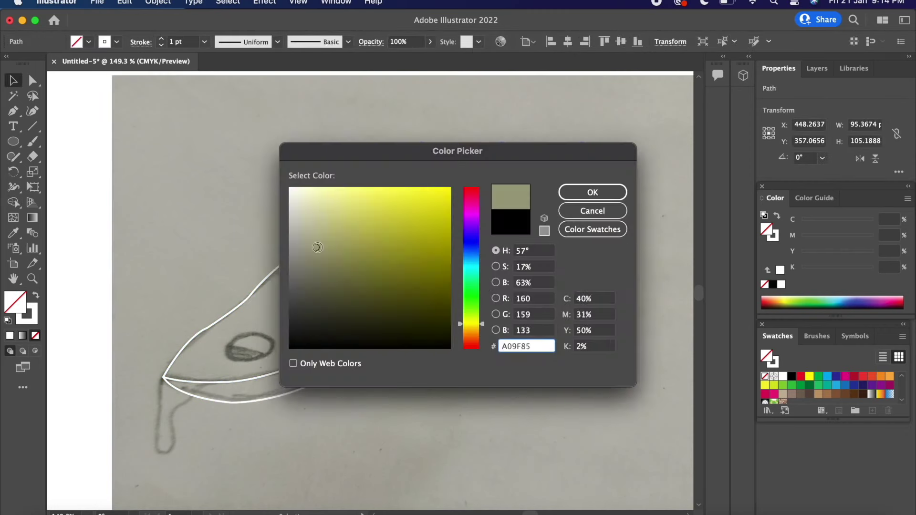
left_click_drag(317, 247, 323, 203)
left_click(592, 192)
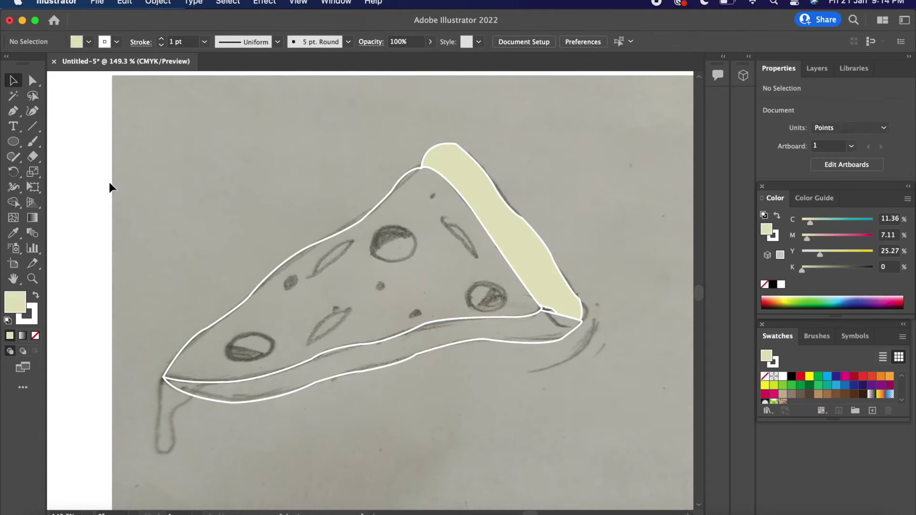
Step: Draw ellipses over the upper, right and lower-left pepperoni, redrawing the lower-left one larger
key("p")
left_click(16, 143)
left_click_drag(372, 233, 418, 264)
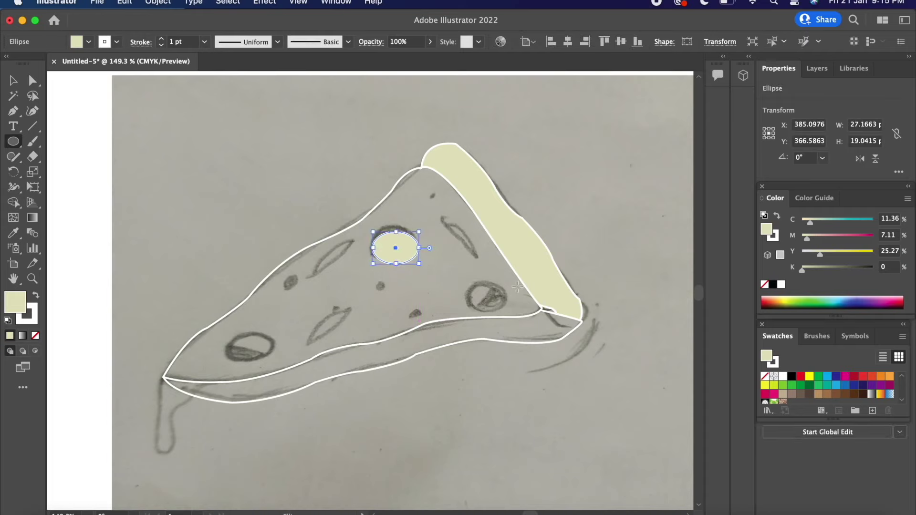
left_click_drag(466, 281, 502, 304)
left_click_drag(220, 340, 257, 347)
key("v")
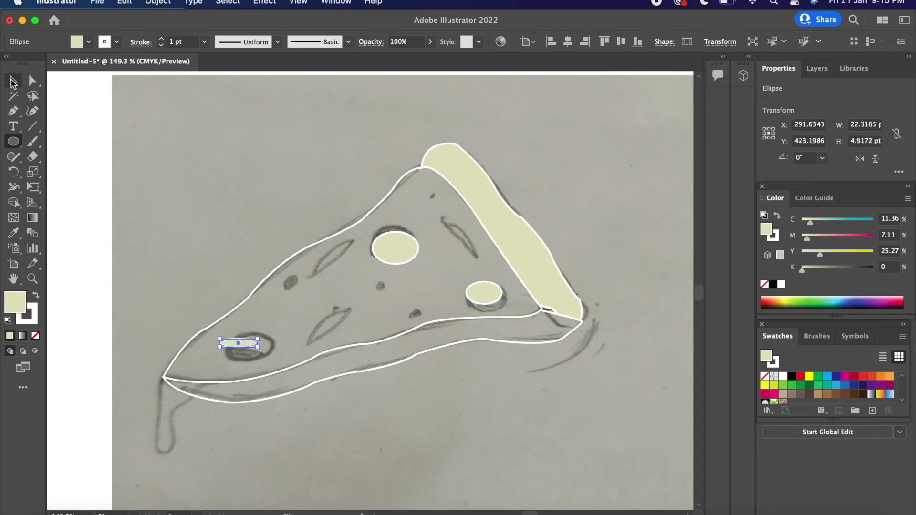
left_click(71, 136)
key("super+z")
left_click(69, 136)
left_click(14, 142)
left_click_drag(224, 333, 266, 361)
Step: Draw a leaf-shaped topping and set the fill colour to pink #F21E79
left_click(13, 111)
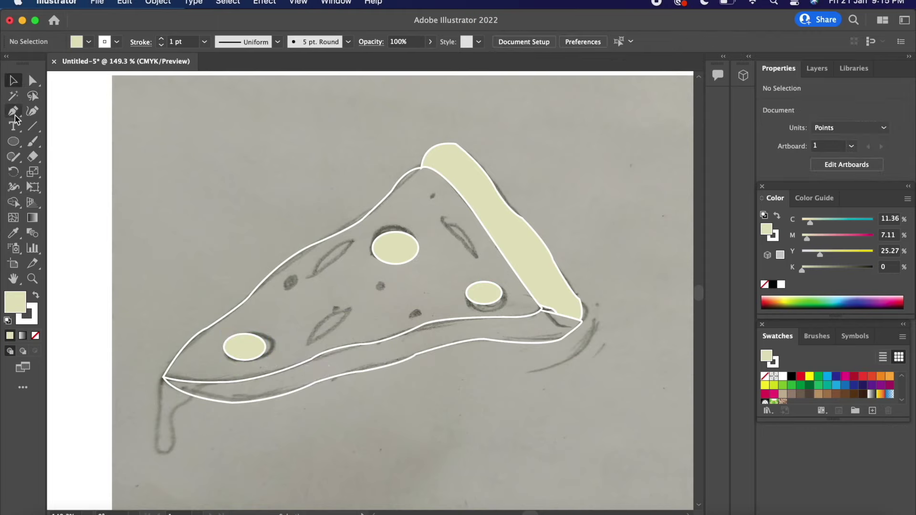
left_click(311, 275)
left_click(352, 240)
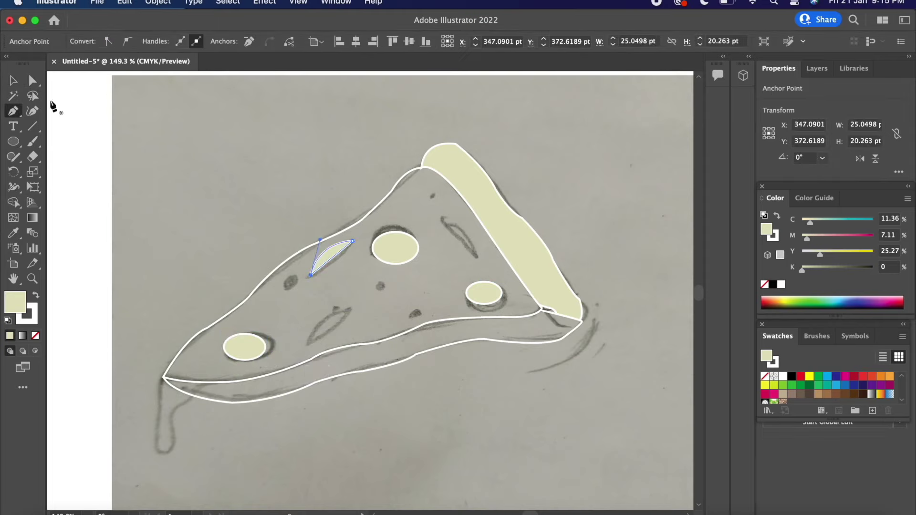
key("Escape")
double_click(19, 300)
type("F21E79")
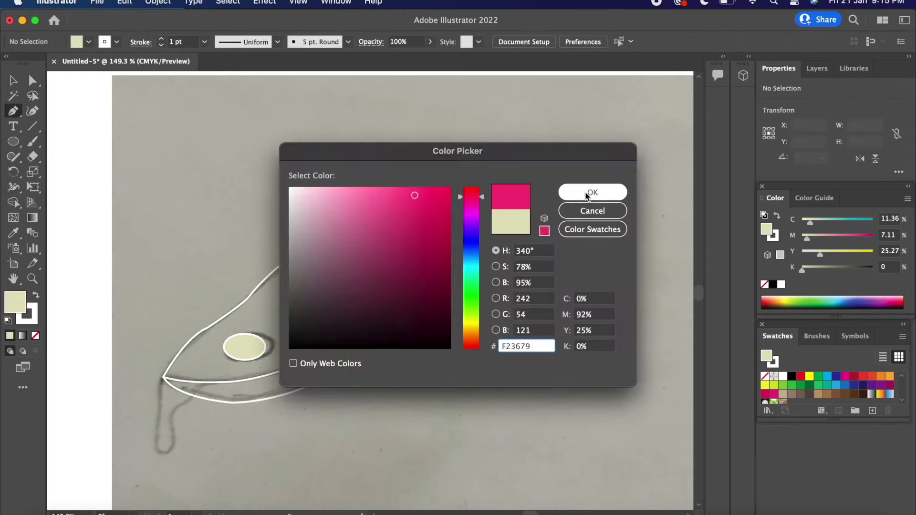
left_click(592, 192)
Step: Draw pink crescent toppings near the bottom and on the right of the slice
left_click_drag(310, 342, 360, 320)
left_click(311, 341)
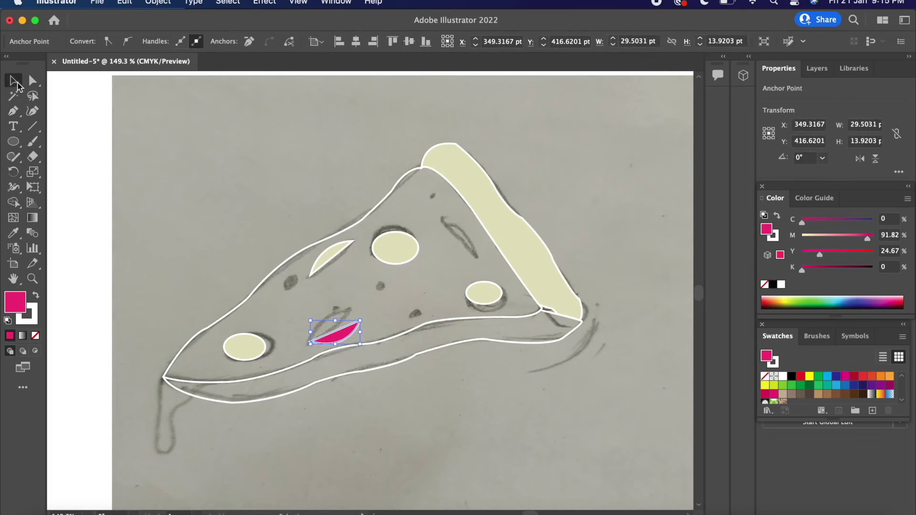
key("Escape")
mouse_move(476, 261)
left_mouse_down()
mouse_move(444, 218)
mouse_move(404, 216)
left_mouse_up()
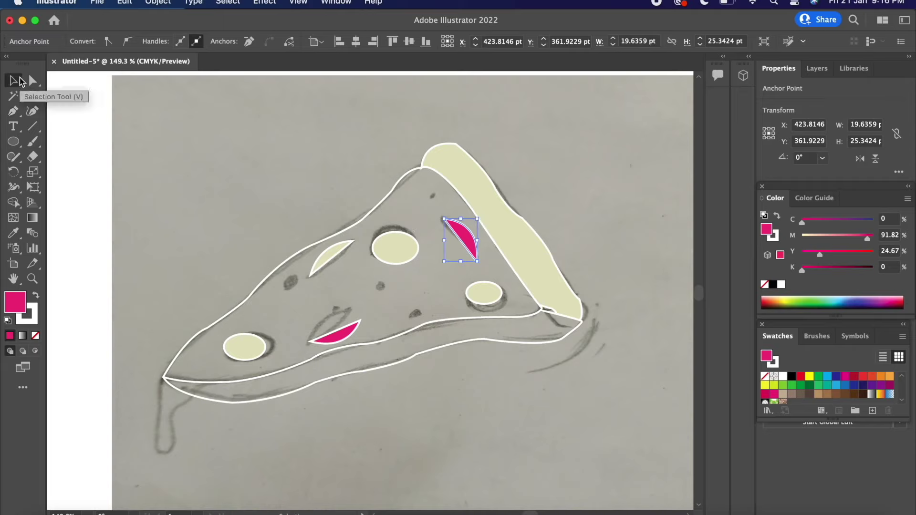
key("super+shift+a")
Step: Draw a small pink dot topping and duplicate it across the slice
mouse_move(285, 289)
left_mouse_down()
mouse_move(439, 313)
mouse_move(431, 310)
left_mouse_up()
key("v")
key("super+shift+a")
mouse_move(431, 310)
left_mouse_down()
mouse_move(377, 292)
mouse_move(421, 195)
mouse_move(190, 359)
left_mouse_up()
left_click(374, 298)
left_click(330, 258)
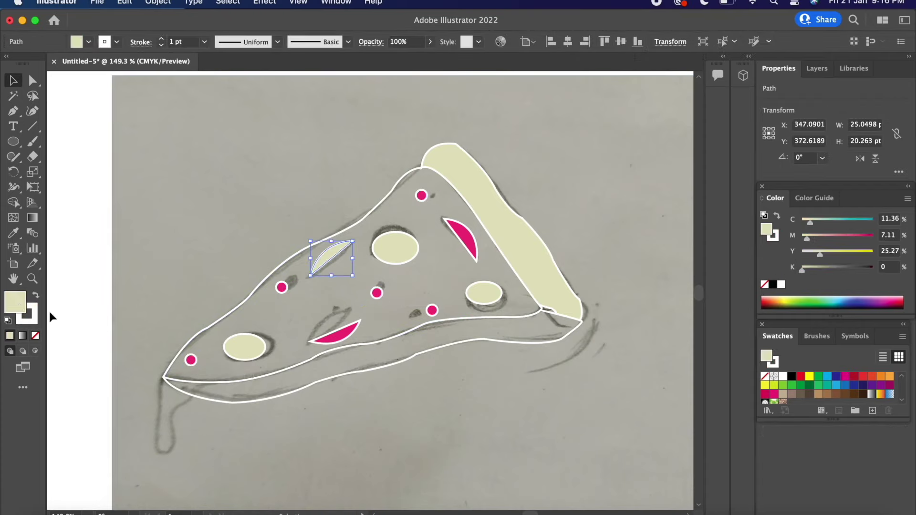
Step: Apply the pink crescent colour to the leaf shape with the Eyedropper
left_click(13, 233)
left_click(333, 333)
key("v")
key("super+shift+a")
Step: Colour the lower-left topping ellipse yellow and the middle ellipse orange
left_click(243, 351)
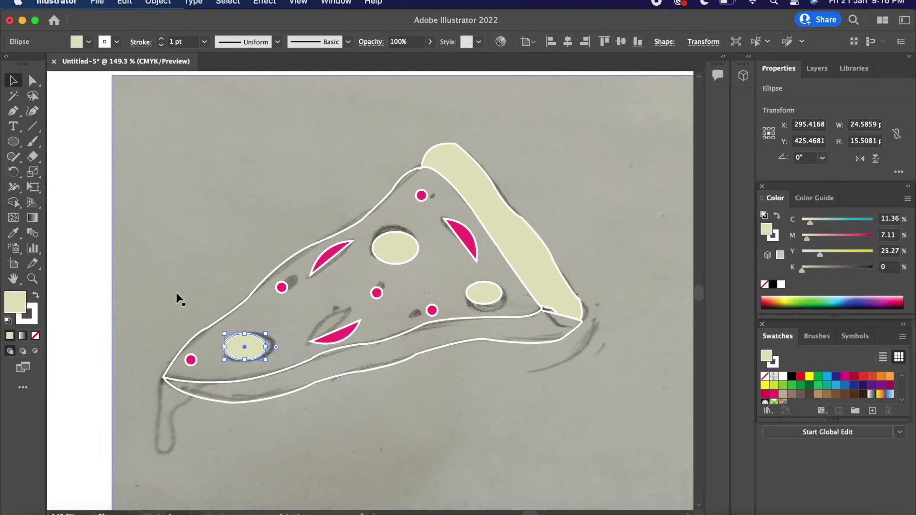
double_click(15, 301)
left_click(592, 192)
left_click(396, 248)
double_click(15, 302)
left_click(423, 201)
left_click(592, 192)
Step: Fill the pizza face orange and try golden F4C064 on the lower edge, then undo it
left_click(477, 316)
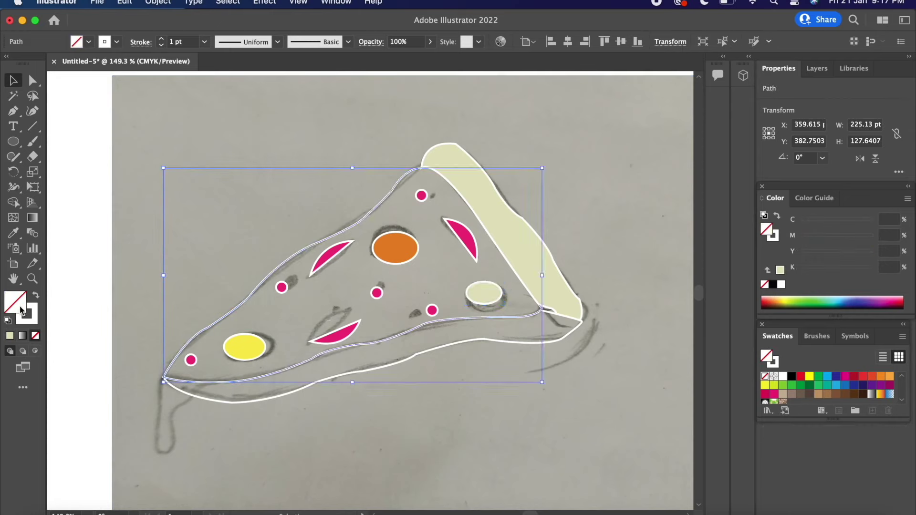
double_click(14, 302)
left_click(592, 192)
left_click(579, 318)
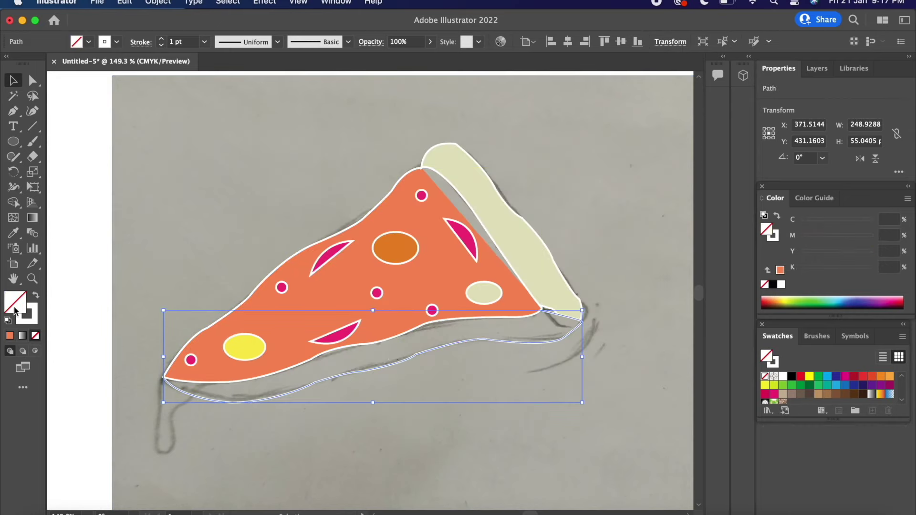
double_click(15, 302)
left_click(386, 192)
key("Return")
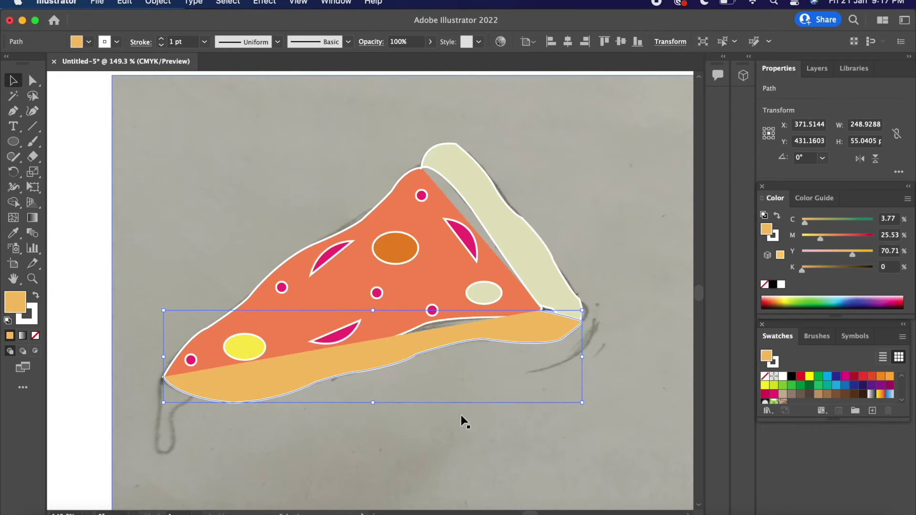
key("ctrl+z")
Step: Start a new Pen outline at the slice's left tip along the bottom edge
key("p")
left_click(164, 377)
scroll(221, 383, "up", 3, "alt")
left_click(235, 381)
left_click(317, 363)
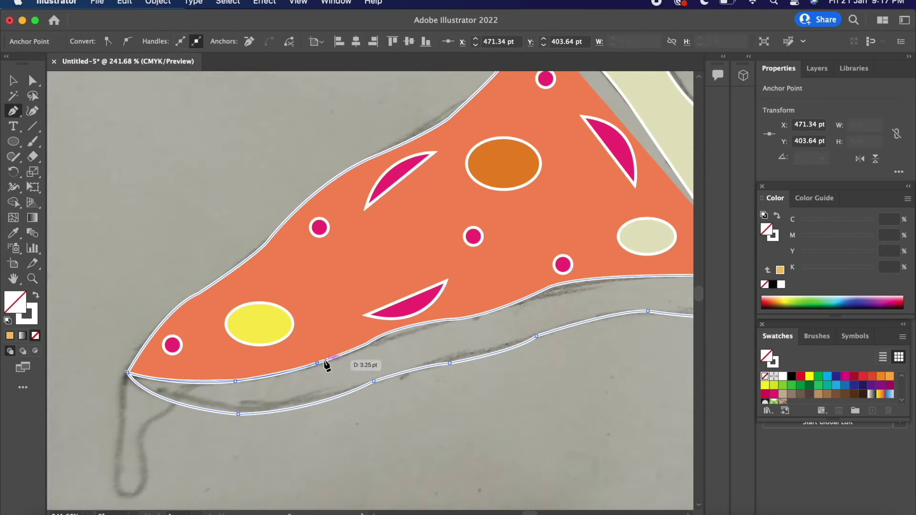
Step: Finish and close the light orange crust band outline along the crust edge
left_click_drag(447, 318, 466, 320)
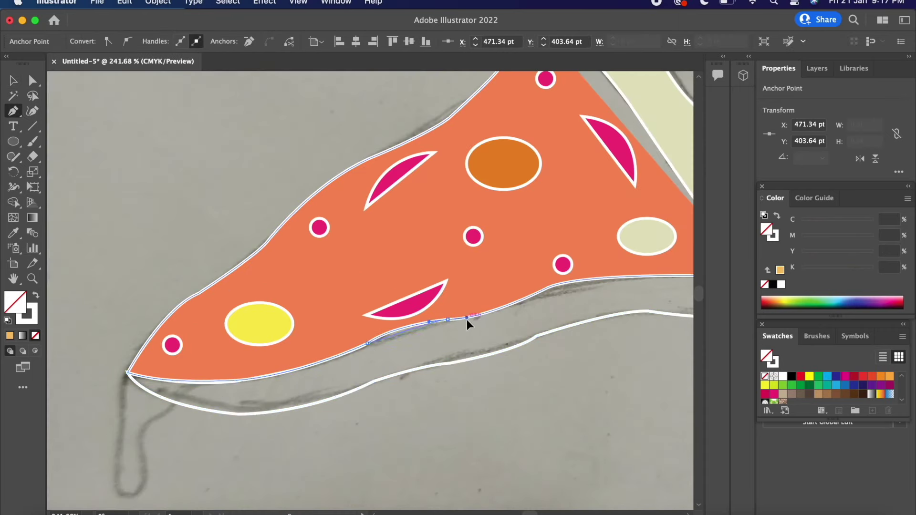
scroll(509, 318, "right", 3)
scroll(509, 317, "up", 1)
left_click_drag(419, 336, 460, 334)
left_click(482, 312)
scroll(579, 319, "right", 3)
left_click(585, 291)
key("comma")
scroll(576, 377, "down", 5)
left_click(14, 80)
left_click(292, 321)
Step: Draw a closed teardrop cheese drip hanging from the slice's left tip
key("p")
scroll(239, 365, "up", 5)
left_click(271, 298)
mouse_move(256, 462)
left_mouse_down()
mouse_move(262, 486)
mouse_move(302, 461)
left_mouse_up()
left_click_drag(286, 372, 316, 417)
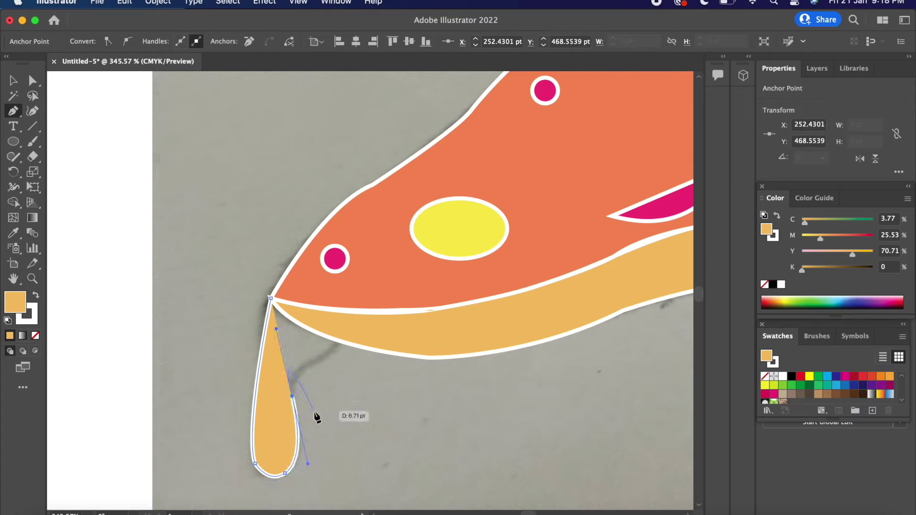
mouse_move(318, 362)
left_mouse_down()
mouse_move(329, 356)
mouse_move(288, 320)
left_mouse_up()
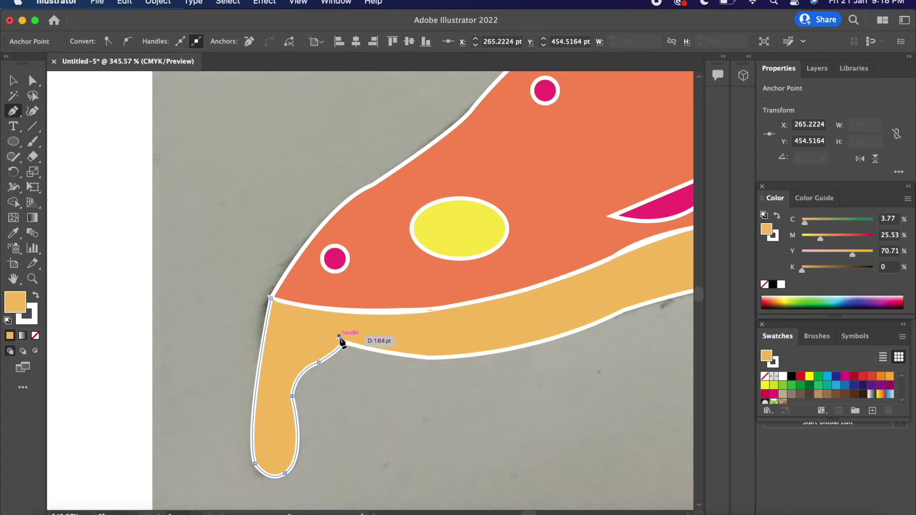
left_click(348, 311)
left_click(271, 298)
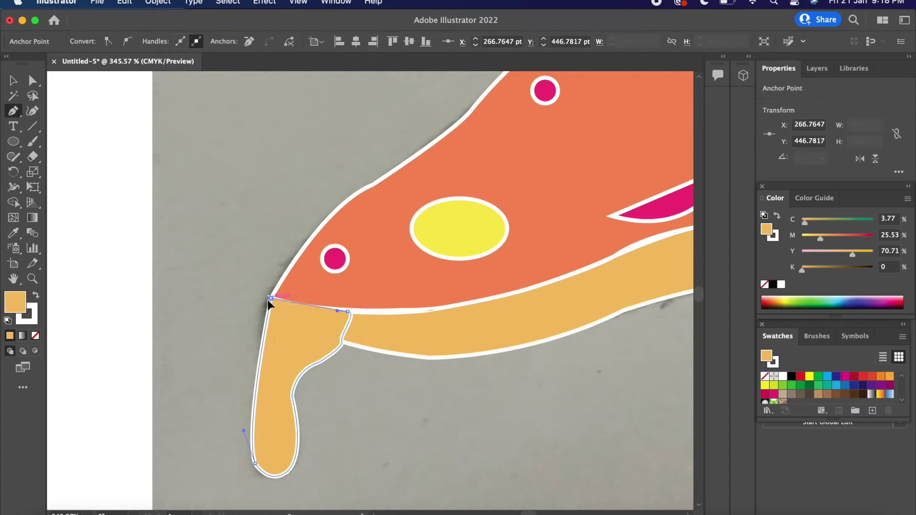
left_click(13, 82)
scroll(79, 152, "down", 3)
scroll(79, 151, "up", 3)
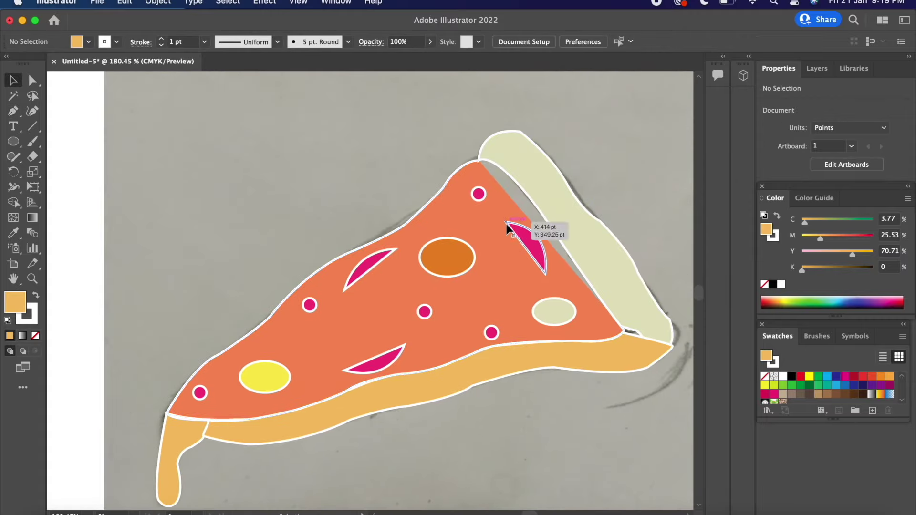
Step: Draw a stray magenta curve down the slice's right edge, then undo it
left_click(505, 224)
left_click(478, 194)
key("p")
left_click(478, 161)
left_click_drag(571, 258, 600, 328)
key("ctrl+z")
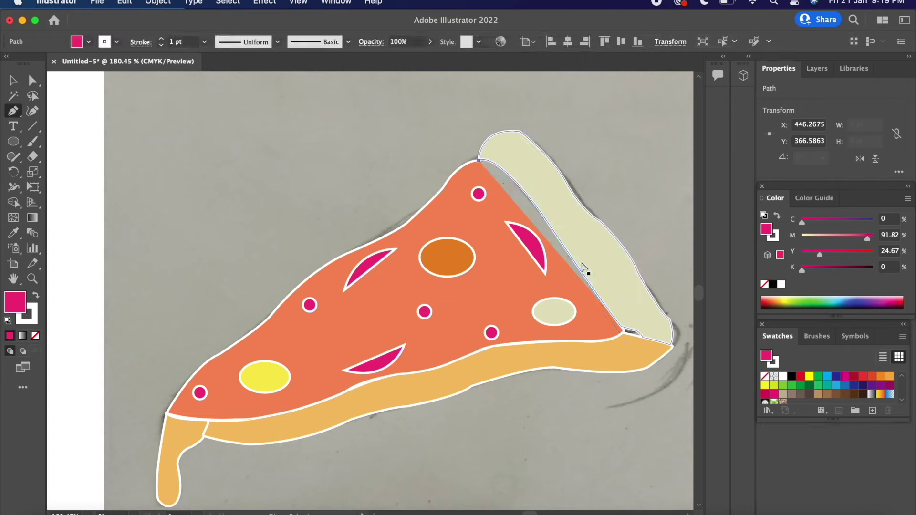
Step: Convert the slice outline's top point into a sharp corner
scroll(589, 245, "up", 5)
scroll(347, 174, "up", 5)
left_click(290, 188, "super")
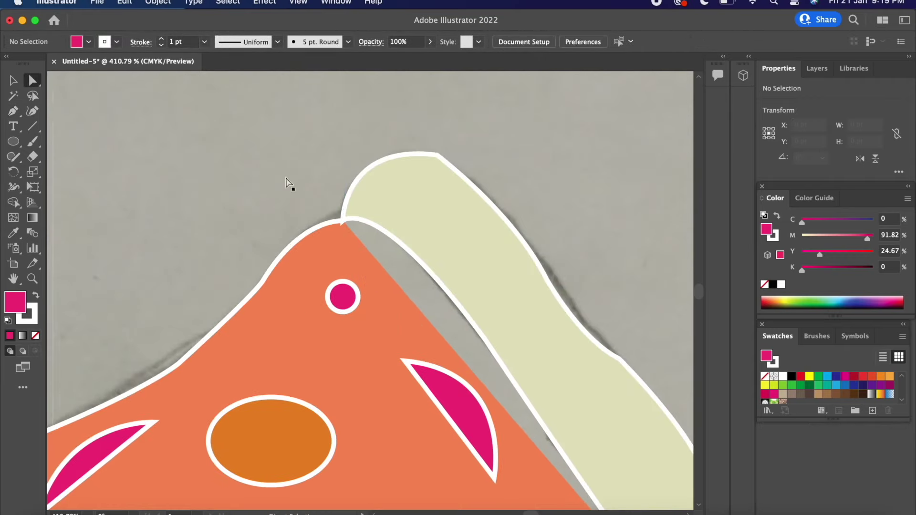
left_click(298, 241, "super")
left_click(342, 220, "super")
left_click(342, 220)
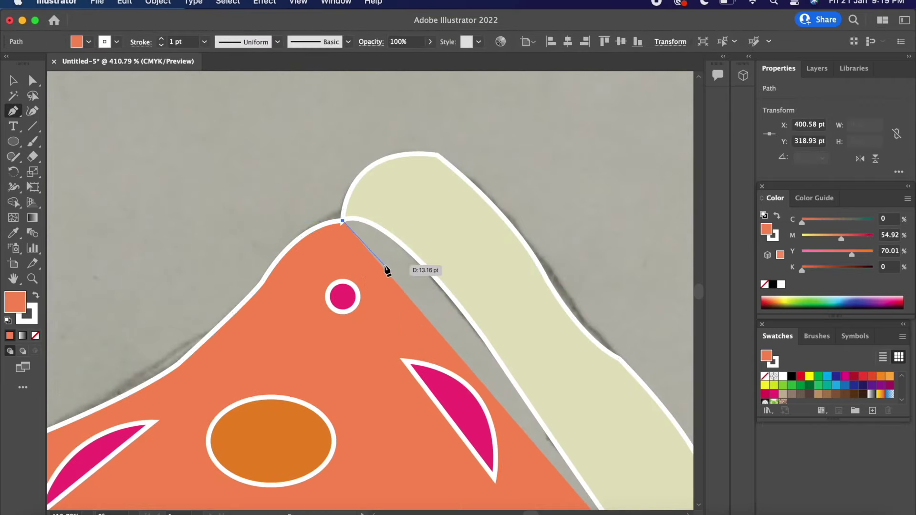
left_click(356, 235, "super")
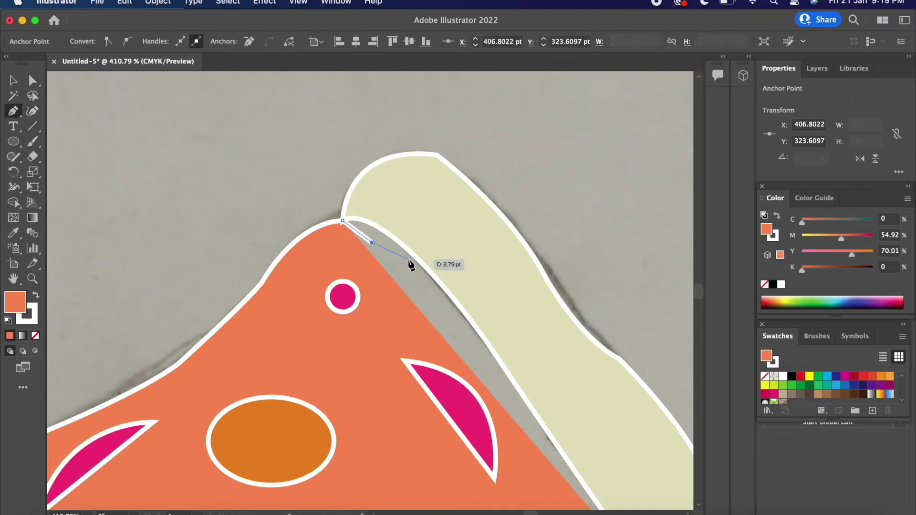
left_click(345, 228, "super")
key("super+shift+a")
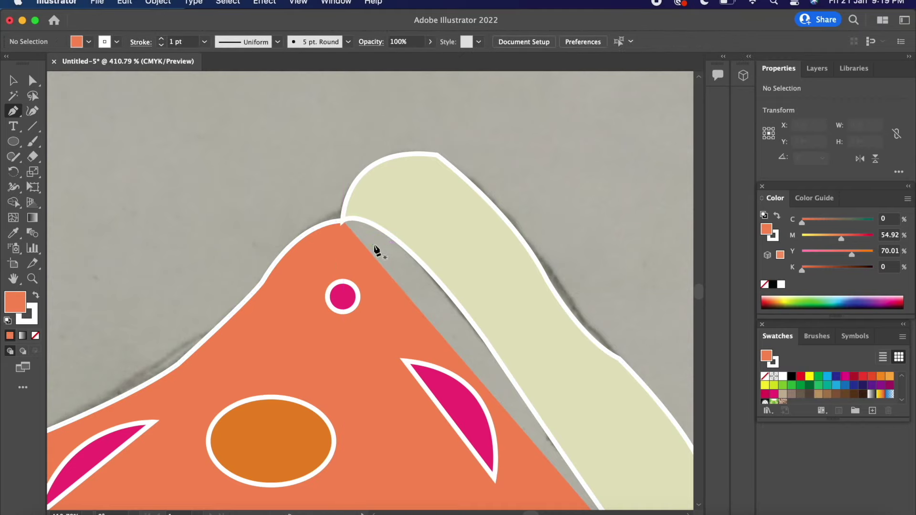
Step: Nudge the slice's top point slightly right with Direct Selection
scroll(477, 310, "down", 5)
scroll(567, 377, "up", 3)
left_click(33, 80)
left_click_drag(266, 112, 282, 109)
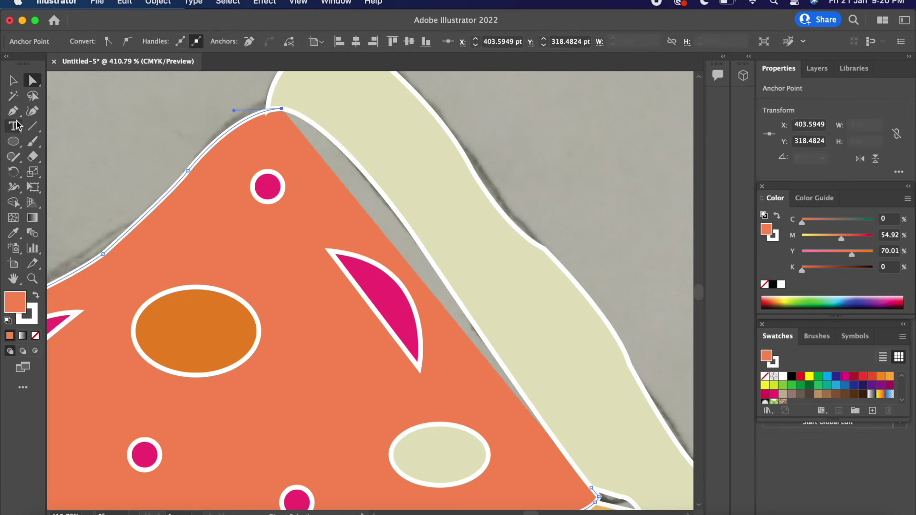
Step: Add an anchor point to the grey strip beside the crust
left_click(377, 187, "super")
left_click(347, 159, "super")
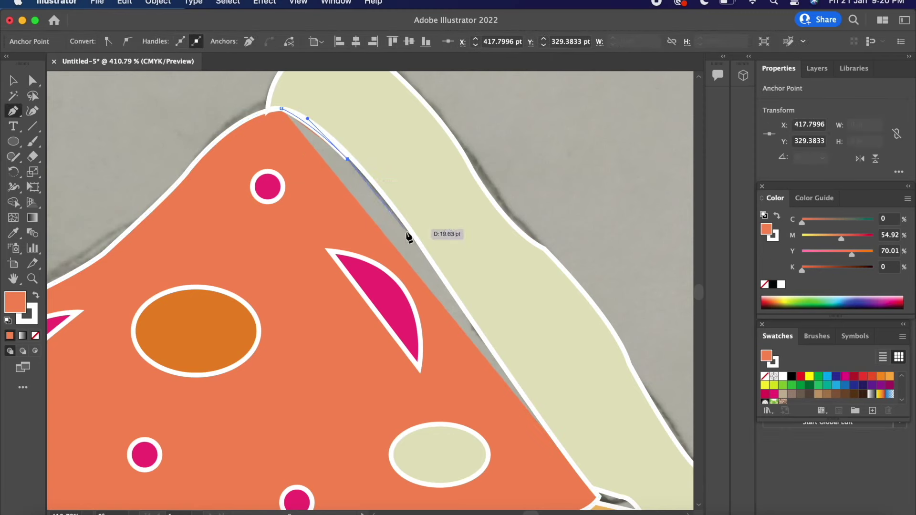
scroll(409, 236, "down", 3)
left_click(475, 270)
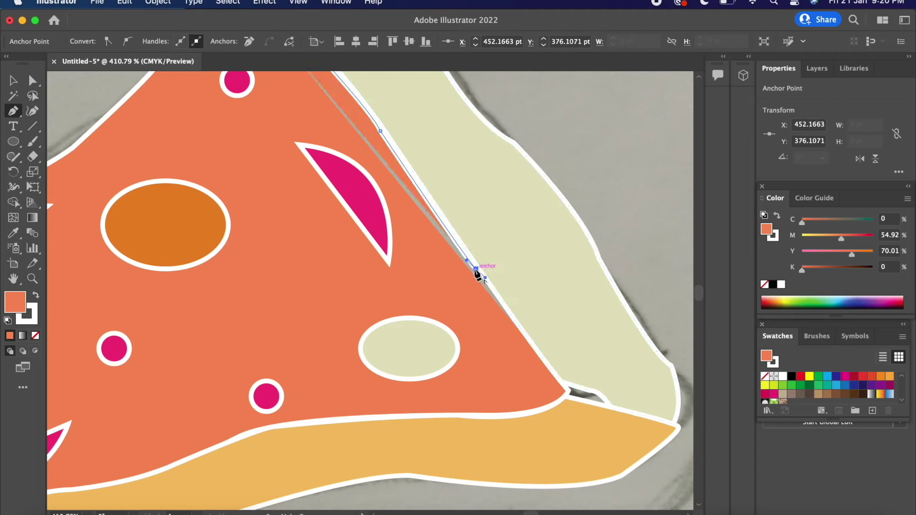
scroll(250, 140, "up", 5)
key("v")
left_click(211, 143)
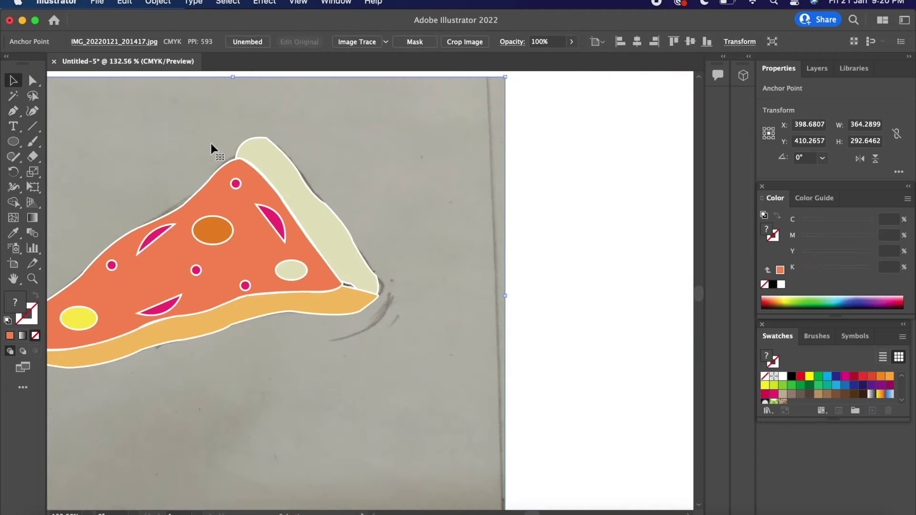
scroll(211, 143, "left", 3)
scroll(211, 143, "up", 2)
key("p")
scroll(334, 286, "down", 4)
Step: Draw a dark red shadow band along the cheese's lower left edge and lower its opacity
left_click(92, 357)
left_click_drag(261, 350, 325, 323)
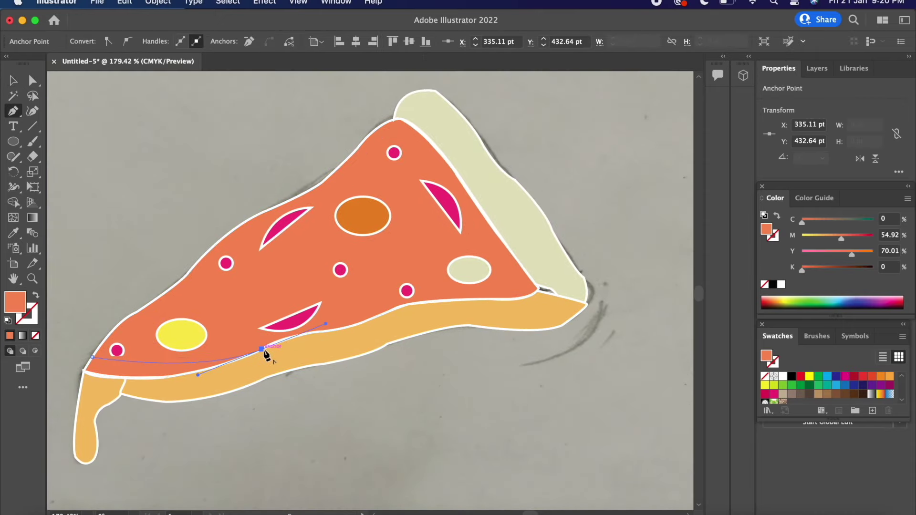
scroll(265, 351, "up", 3)
left_click_drag(252, 359, 214, 342)
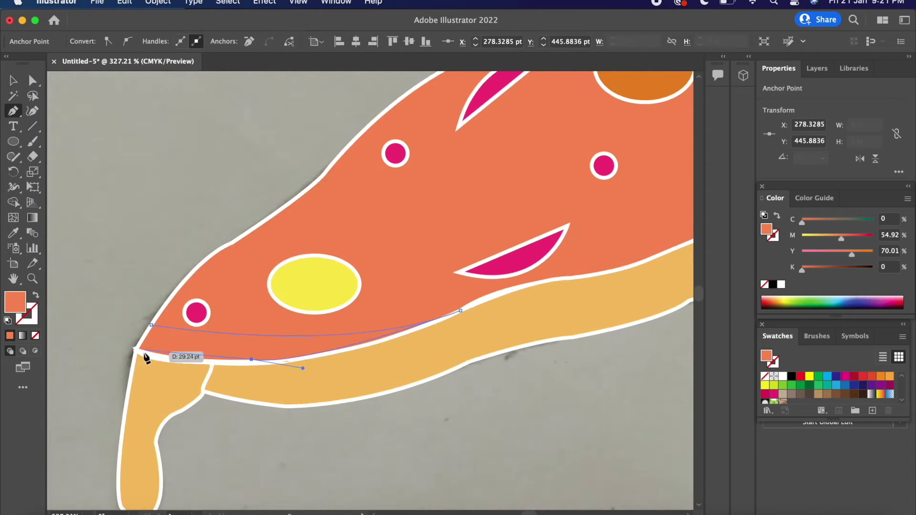
left_click_drag(142, 345, 144, 352)
left_click(151, 324)
double_click(15, 301)
left_click(419, 219)
left_click(591, 191)
key("v")
left_click(228, 334)
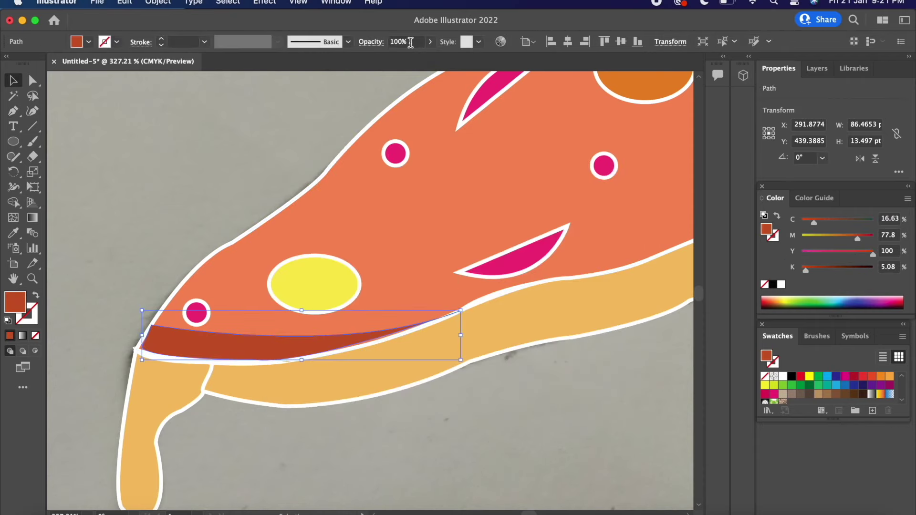
left_click(283, 168)
scroll(282, 168, "down", 3)
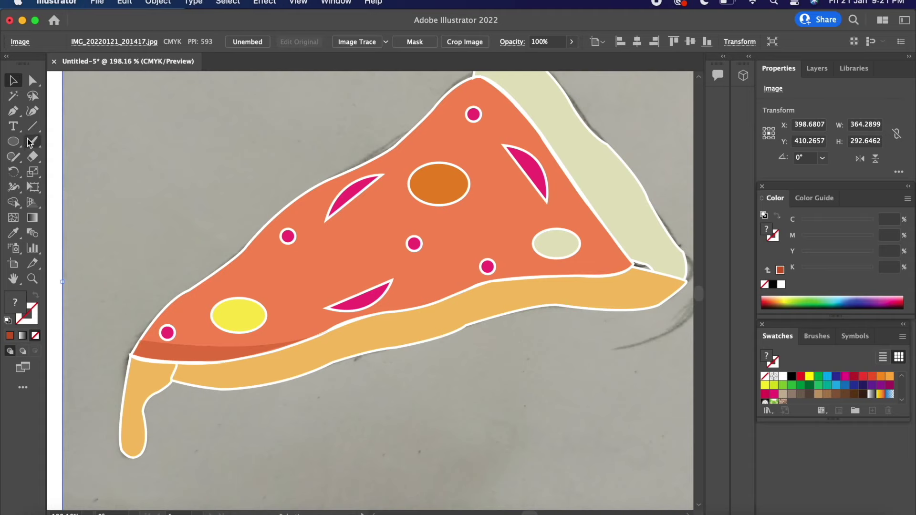
Step: Draw a second shadow band along the cheese's lower edge to the slice's right corner
key("p")
mouse_move(404, 311)
left_mouse_down()
mouse_move(490, 279)
mouse_move(488, 260)
left_mouse_up()
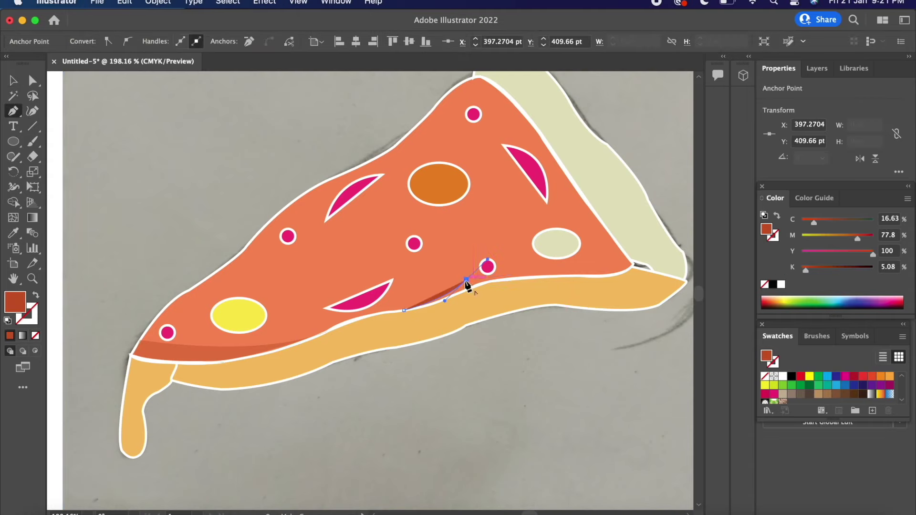
left_click_drag(587, 271, 550, 271)
left_click_drag(629, 260, 632, 270)
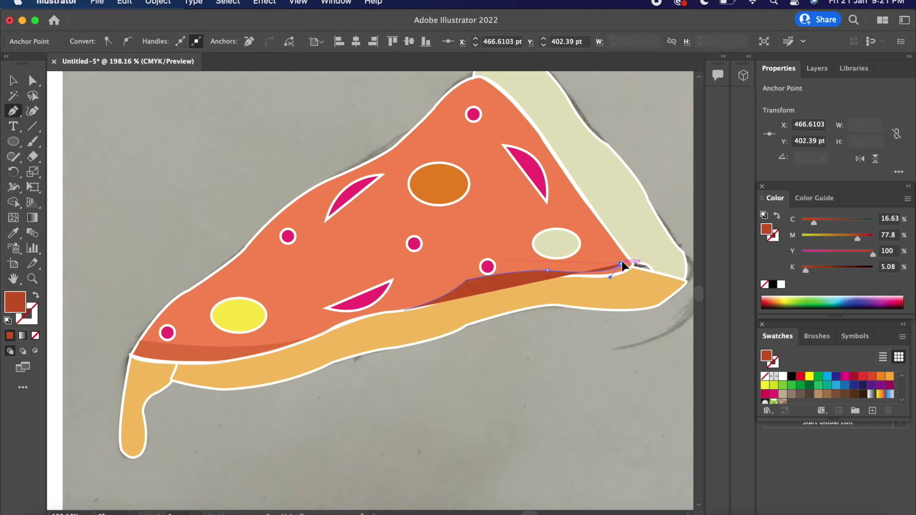
scroll(625, 268, "up", 3)
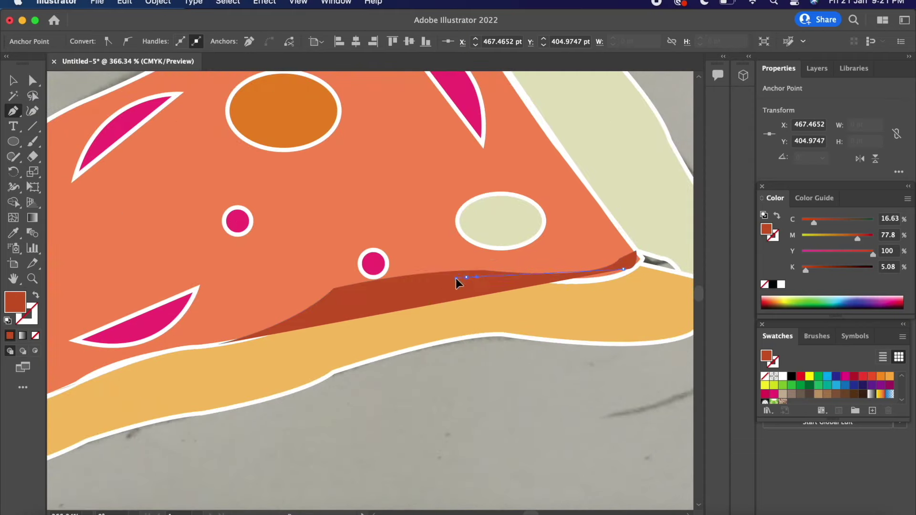
left_click_drag(456, 281, 441, 273)
left_click_drag(325, 316, 326, 316)
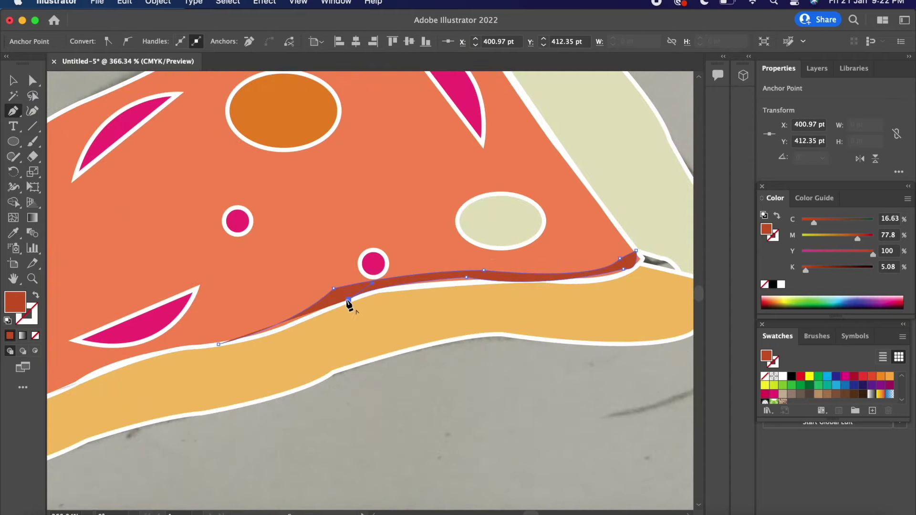
left_click_drag(218, 344, 325, 460)
left_click(326, 460, "super")
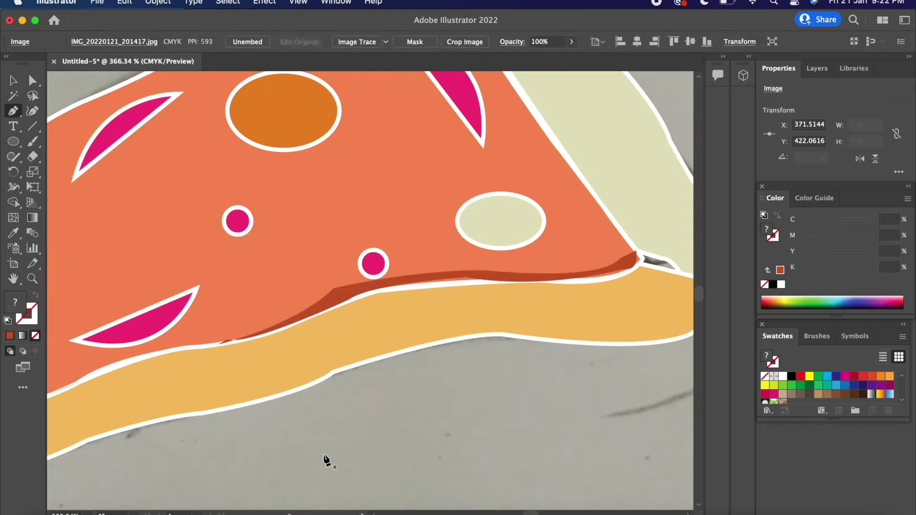
scroll(326, 459, "down", 3)
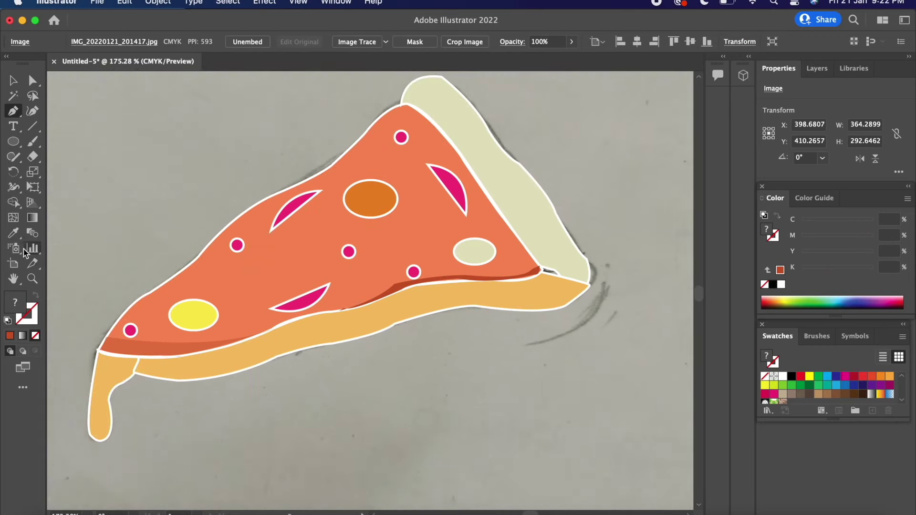
Step: Trace a curved shading path across the crust
left_click(97, 351)
left_click_drag(230, 374, 288, 353)
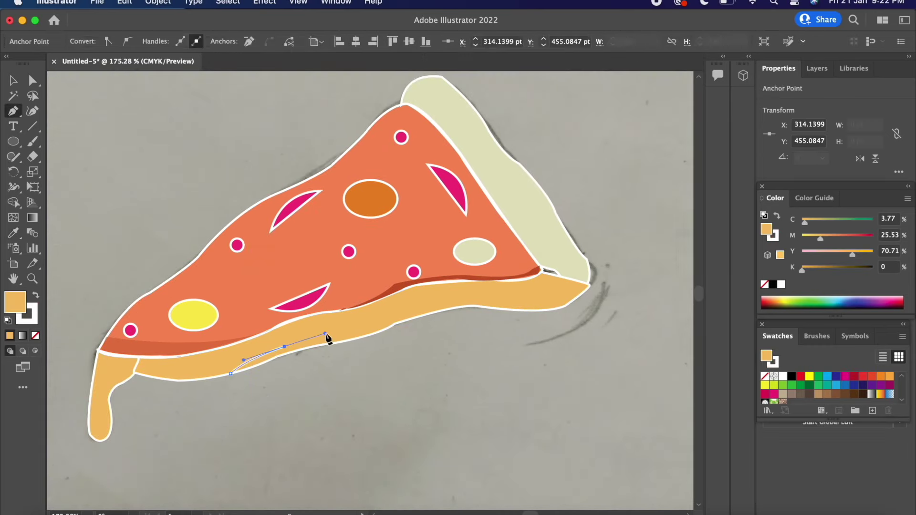
mouse_move(370, 329)
left_mouse_down()
mouse_move(479, 295)
mouse_move(540, 301)
mouse_move(587, 289)
mouse_move(525, 318)
mouse_move(462, 305)
mouse_move(343, 339)
left_mouse_up()
left_click(38, 337)
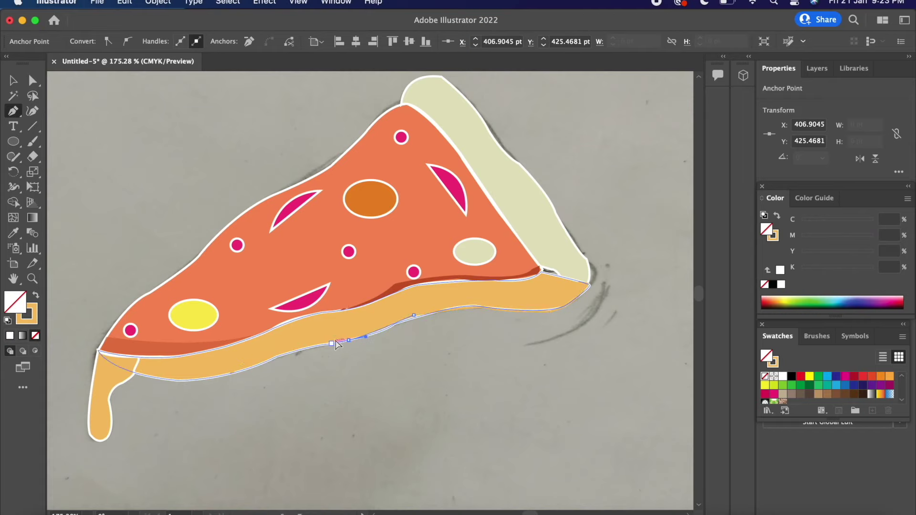
Step: Outline a closed shadow shape beneath the crust and fill it brown (BF882E)
left_click(454, 391)
left_click(282, 388)
left_click(231, 374)
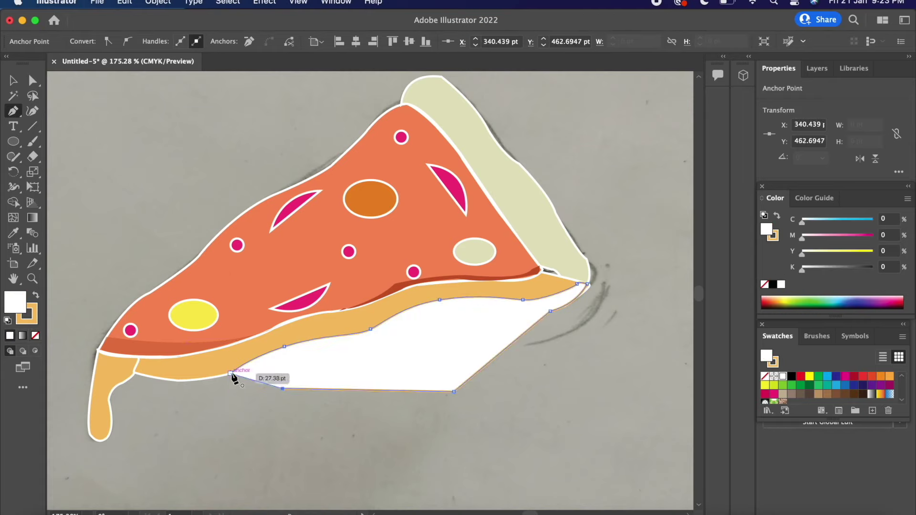
left_click(35, 295)
left_click(35, 335)
key("v")
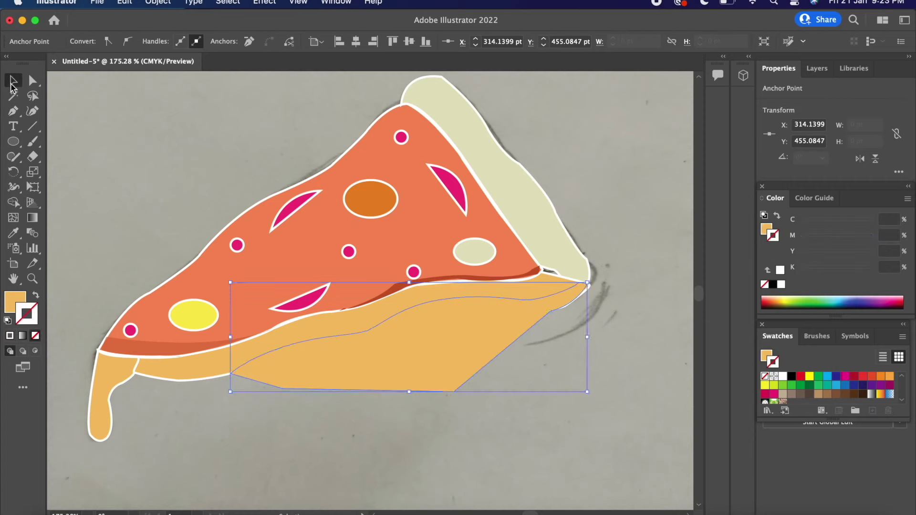
double_click(15, 301)
key("Return")
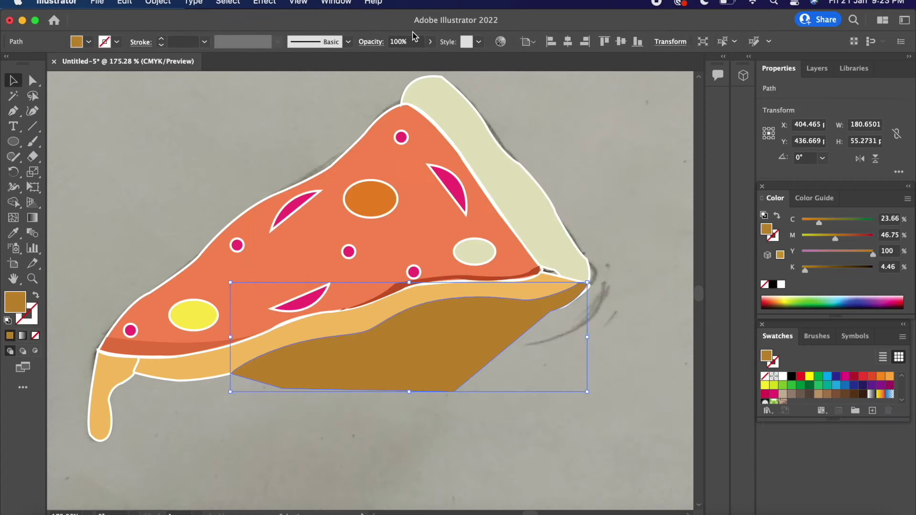
Step: Trim the brown shape's overhang below the crust with Shape Builder
left_click(331, 387)
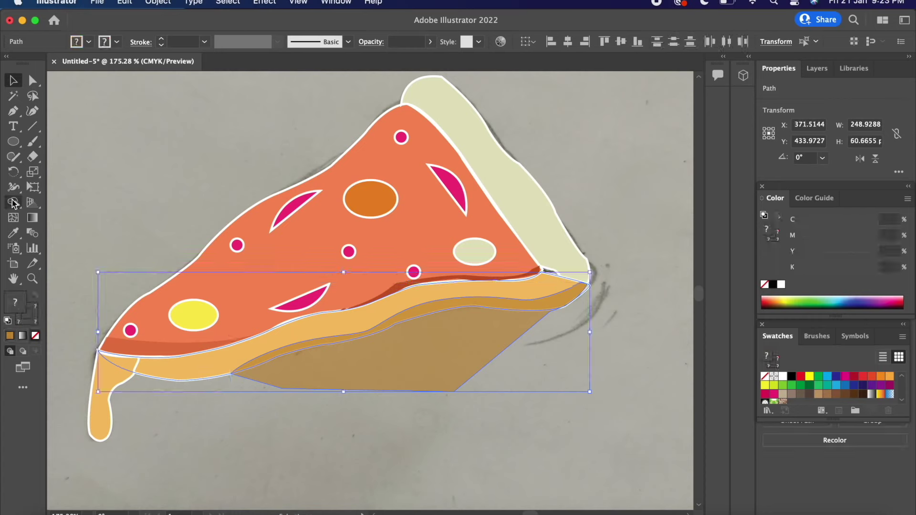
key("shift+m")
left_click(345, 368, "alt")
key("v")
left_click(345, 368)
scroll(520, 203, "up", 3)
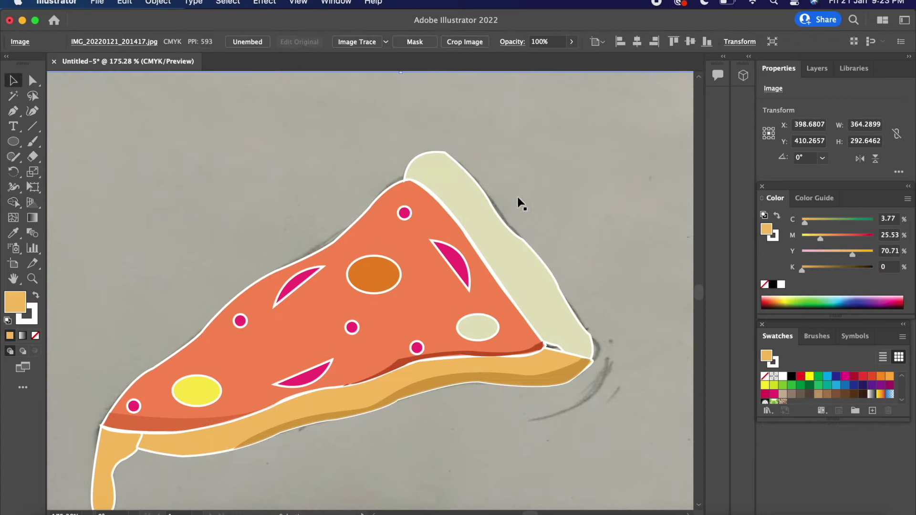
Step: Outline a shading shape on the crust's right edge and trim it with Shape Builder
left_click(491, 206)
left_click_drag(532, 265, 565, 286)
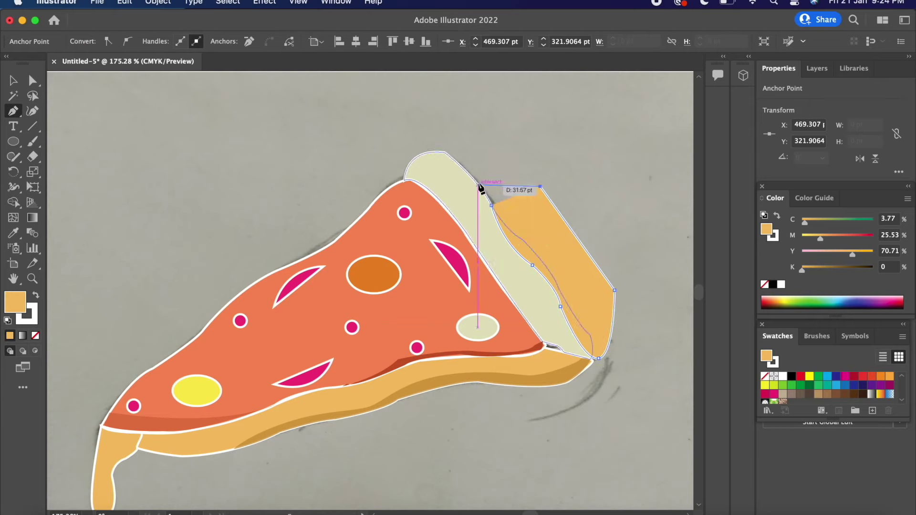
key("v")
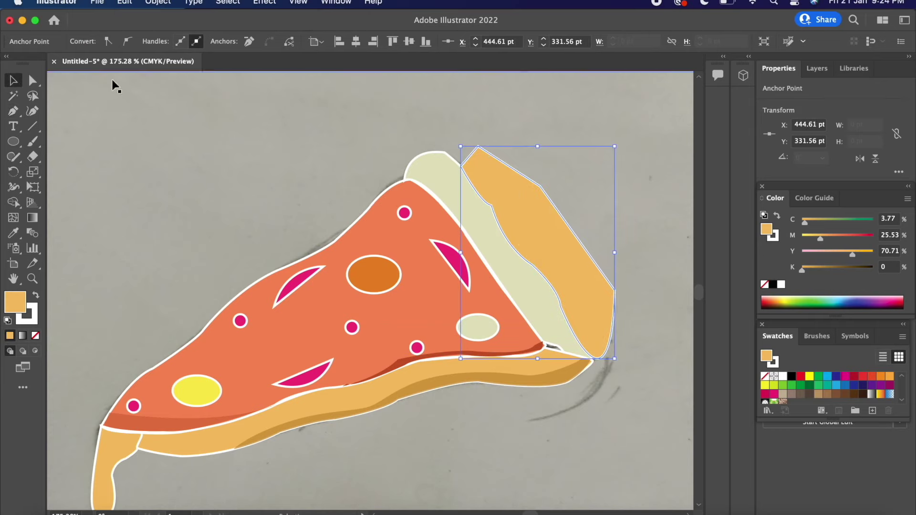
left_click(430, 172, "shift")
key("shift+m")
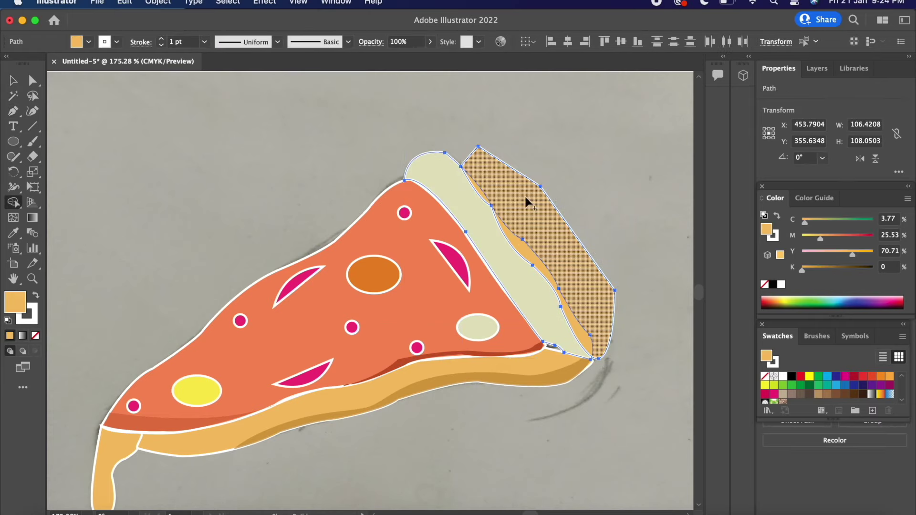
left_click(527, 202, "alt")
key("v")
Step: Set the crust-edge slivers' stroke to None and sample the darker crust colour
left_click(523, 257)
left_click(474, 184, "shift")
left_click(104, 42)
left_click(8, 63)
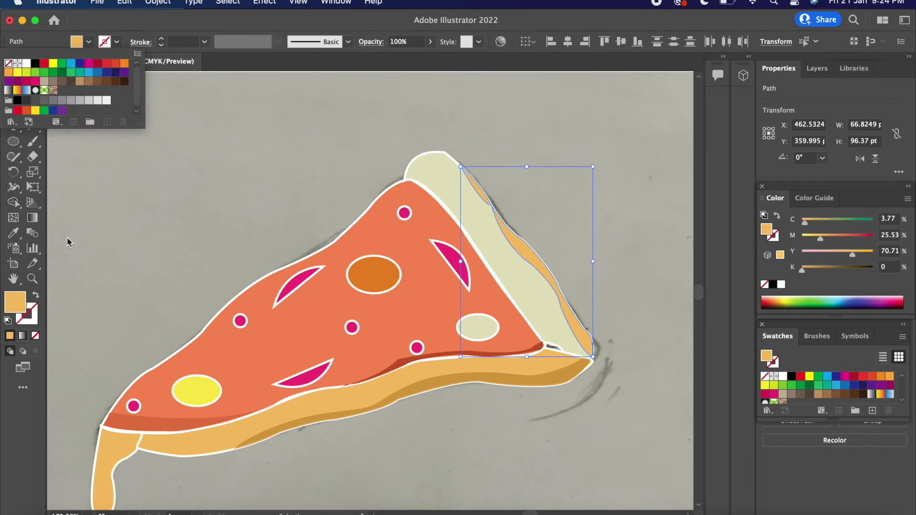
left_click(497, 380)
left_click(547, 280)
key("i")
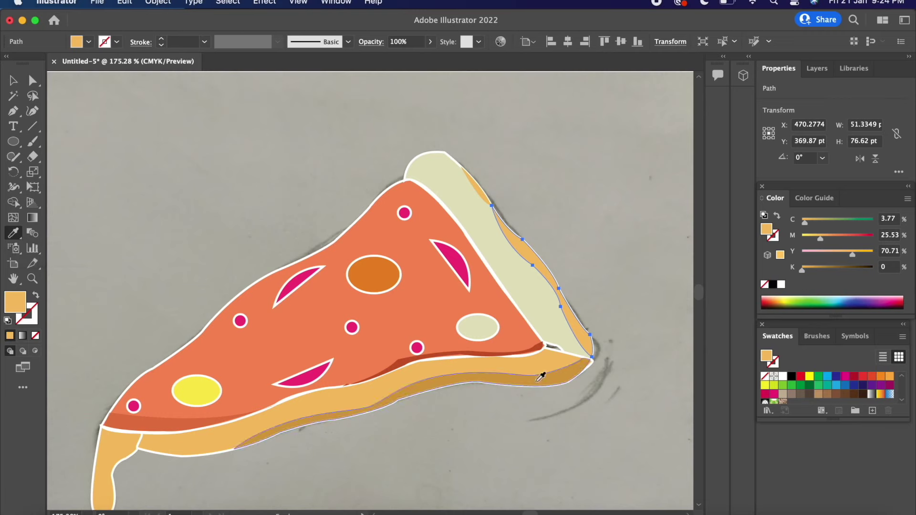
left_click(540, 377)
key("v")
left_click(224, 138)
Step: Draw a shadow shape on the cheese drip and give it the translucent darker crust colour
scroll(224, 139, "down", 3)
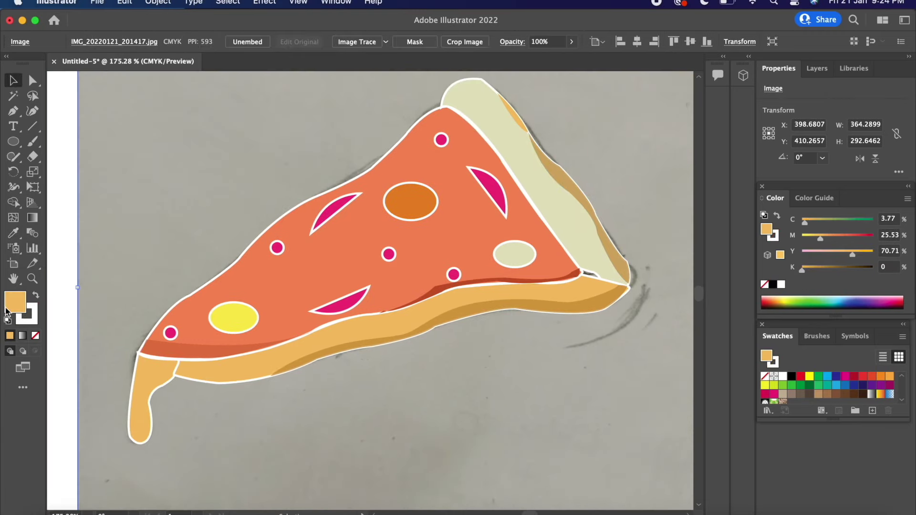
left_click(137, 442)
left_click(171, 392)
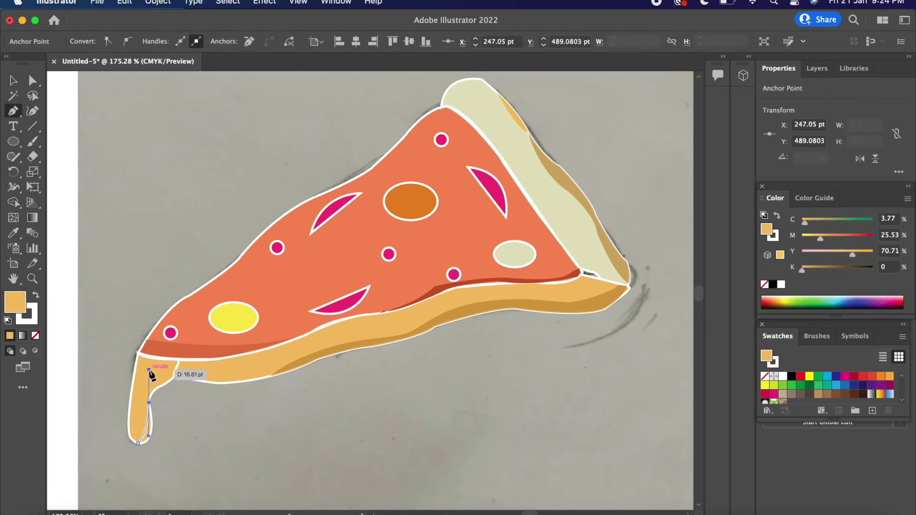
left_click(170, 447)
key("v")
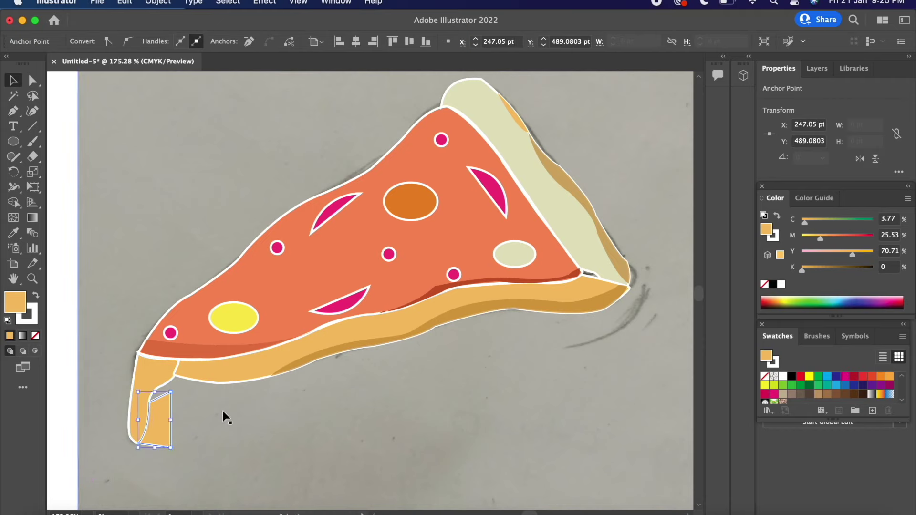
left_click(134, 409)
left_click(337, 343)
key("super+z")
key("i")
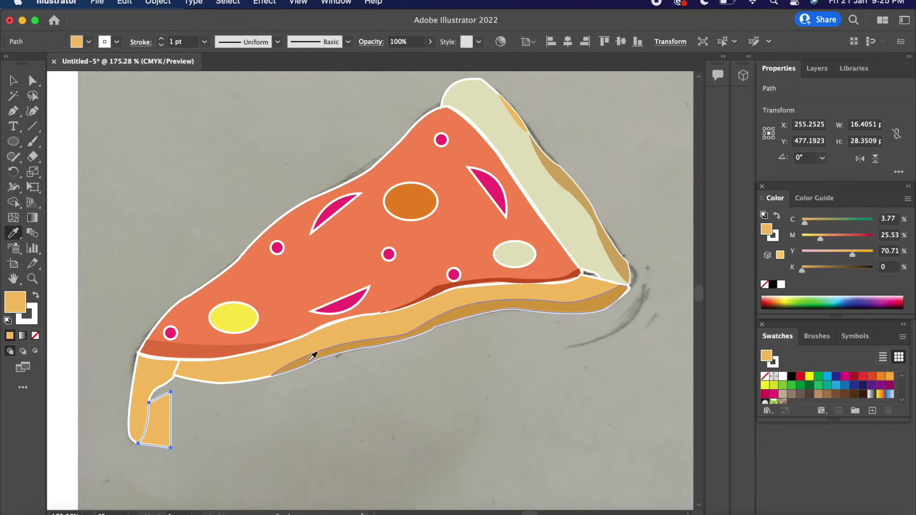
left_click(314, 355)
key("v")
Step: Trim the drip shadow to the drip's outline with Shape Builder
left_click(54, 147)
left_click(143, 406)
left_click(160, 420, "shift")
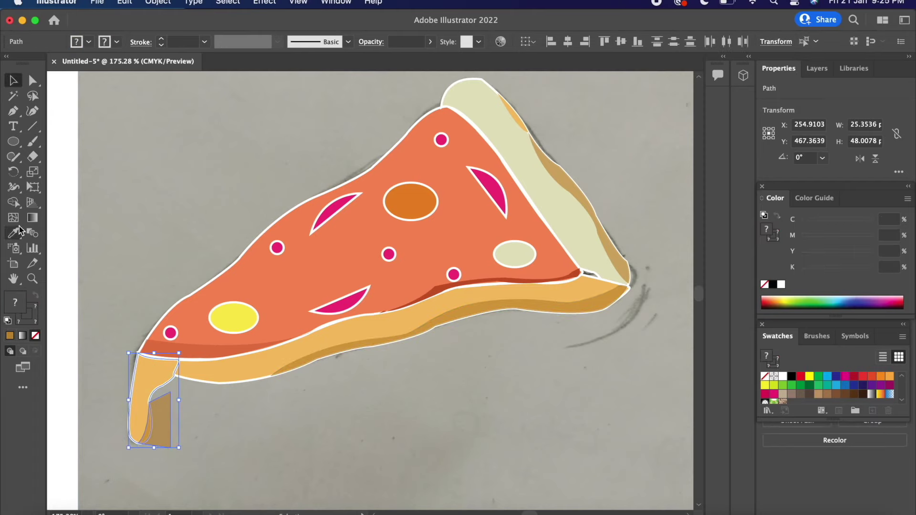
key("shift+m")
left_click(162, 415, "alt")
left_click(13, 80)
left_click(76, 143)
scroll(367, 256, "up", 2)
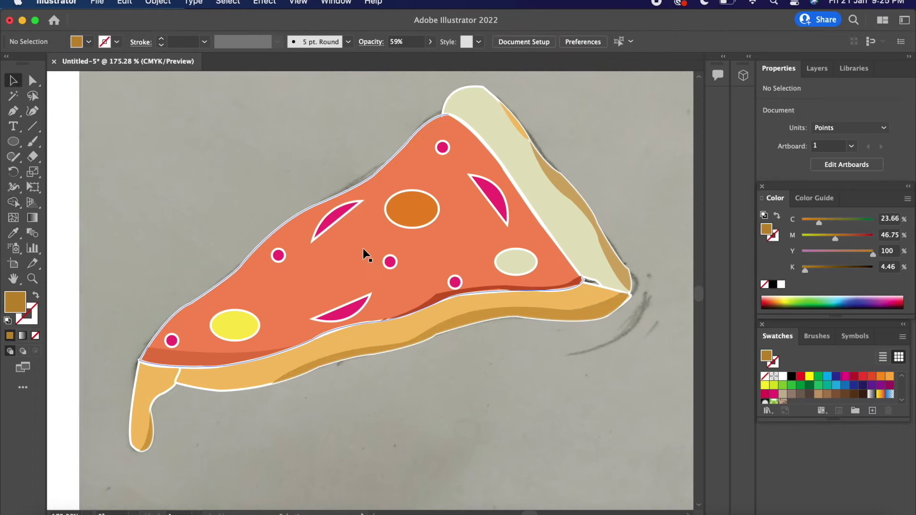
Step: Draw a thin red-brown shadow ellipse under a topping and duplicate it under others
left_click(13, 141)
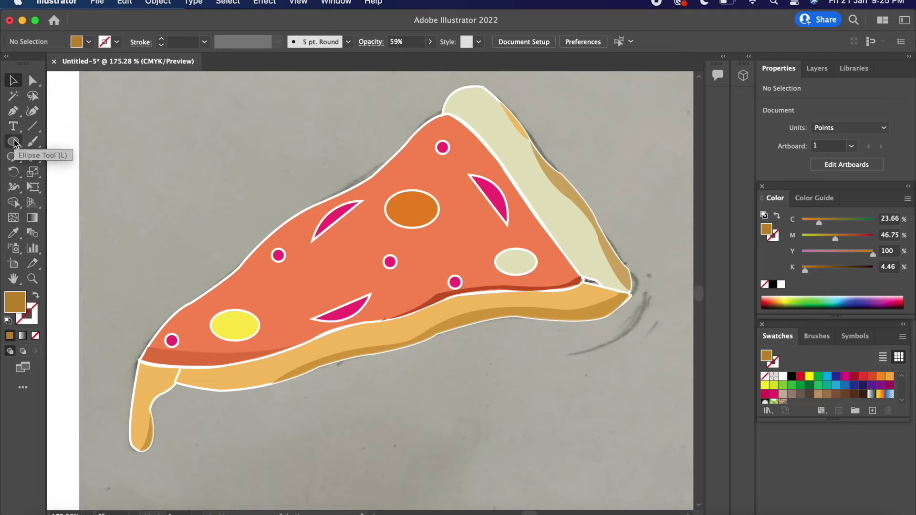
left_click_drag(257, 277, 309, 278)
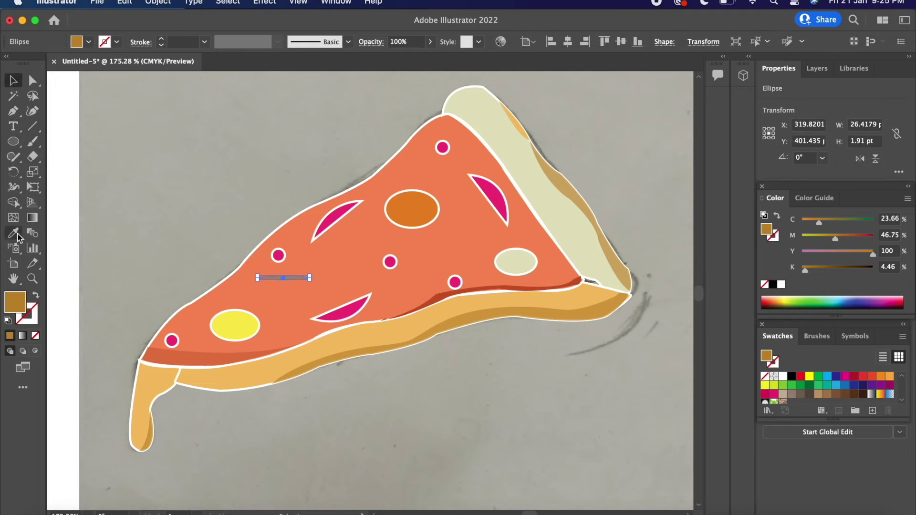
left_click(13, 81)
left_click(300, 272)
mouse_move(296, 278)
left_mouse_down()
mouse_move(477, 226)
mouse_move(293, 307)
mouse_move(284, 344)
mouse_move(311, 379)
left_mouse_up()
Step: Reposition a topping shadow leftward under the orange topping
key("a")
scroll(294, 307, "up", 5)
key("v")
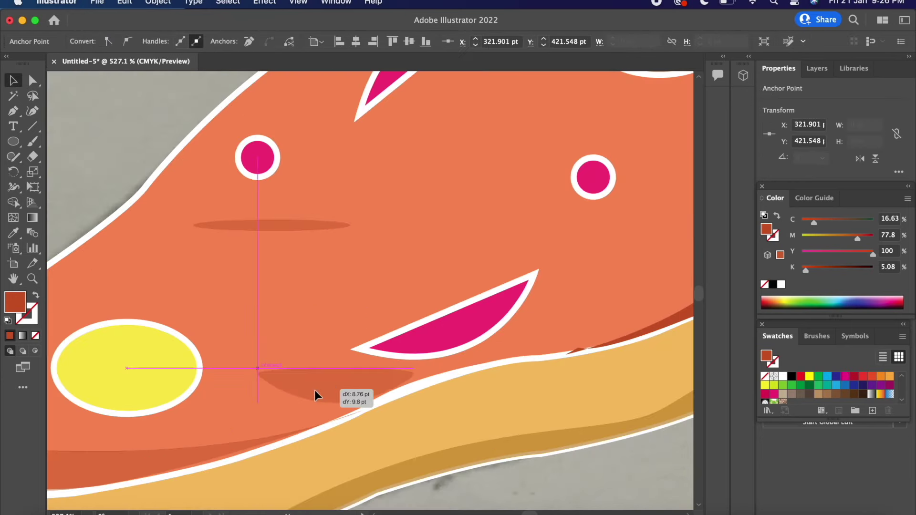
scroll(311, 379, "down", 4)
scroll(539, 218, "up", 3)
key("a")
left_click_drag(517, 263, 517, 318)
key("ctrl+z")
left_click_drag(517, 271, 397, 285)
key("ctrl+shift+a")
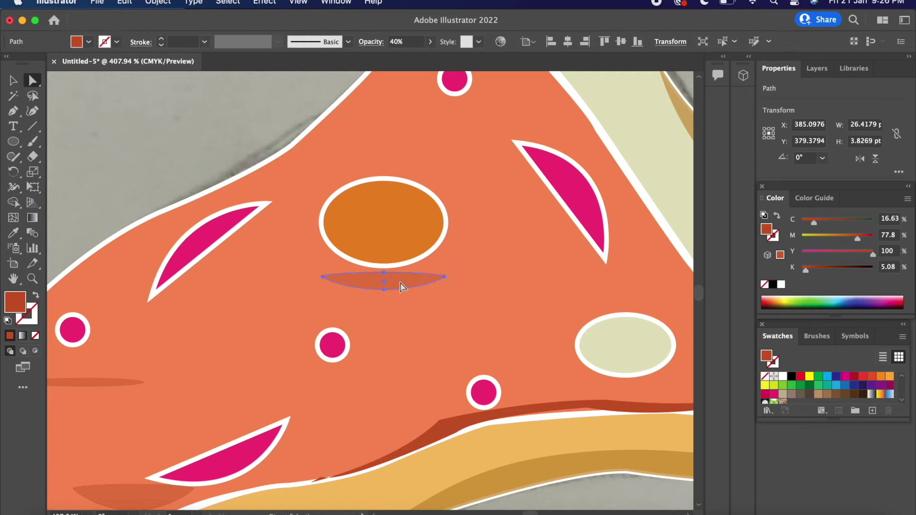
Step: Fit the artboard in view and move the sketch photo away from the pizza
key("ctrl+0")
scroll(65, 221, "down", 3)
left_click_drag(191, 221, 65, 221)
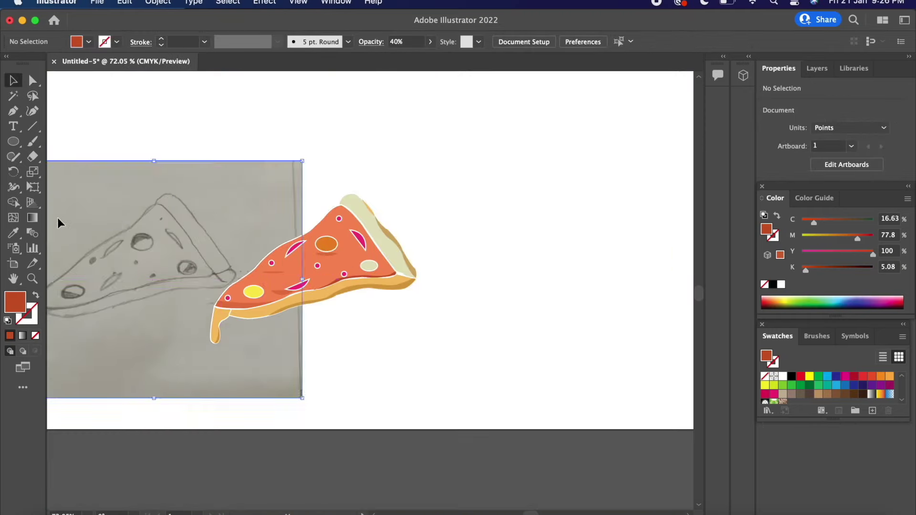
Step: Shift the sketch photo clear of the pizza artwork
left_click_drag(337, 277, 553, 267)
left_click(240, 194)
left_click_drag(107, 242, 288, 227)
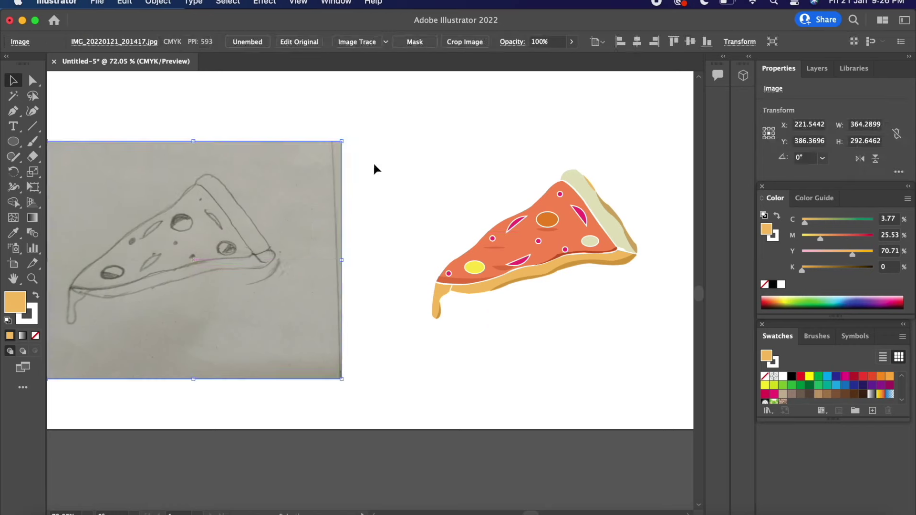
key("ctrl+shift+a")
scroll(663, 253, "up", 3)
Step: Draw a wide beige ground-shadow ellipse beneath the pizza
key("l")
left_click_drag(241, 425, 623, 457)
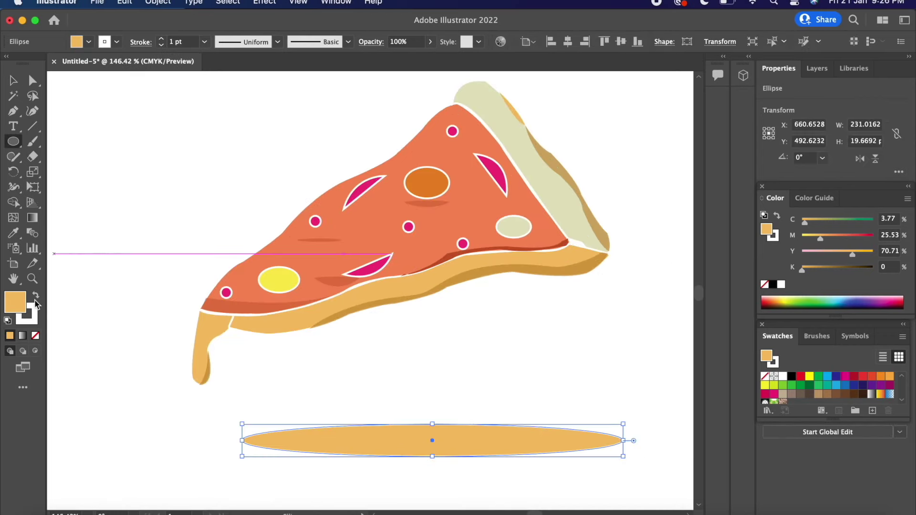
double_click(19, 304)
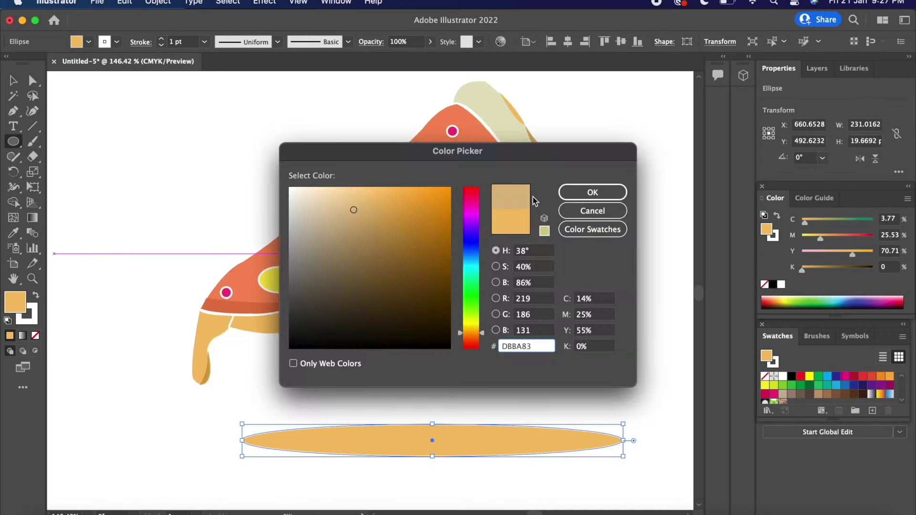
key("Return")
key("v")
Step: Set the ground shadow ellipse's opacity to 71%
left_click(530, 440)
left_click(398, 42)
type("71")
key("Return")
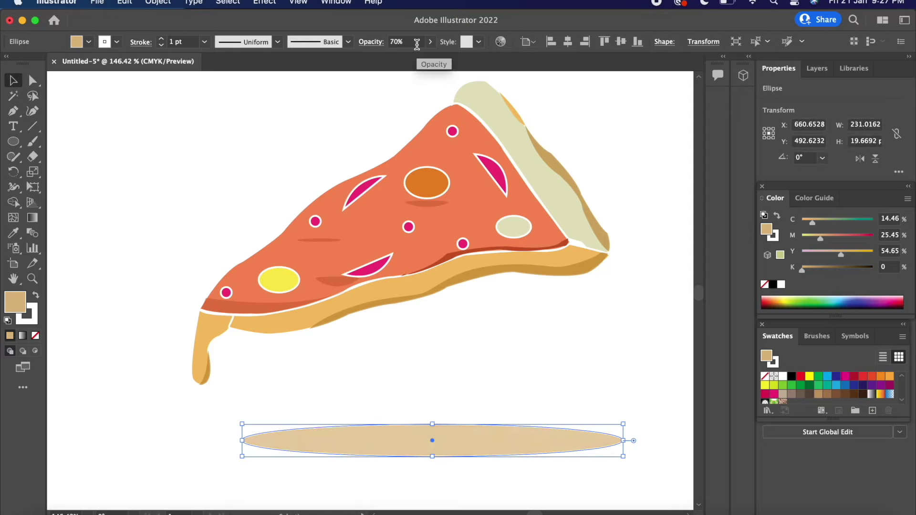
left_click(643, 297)
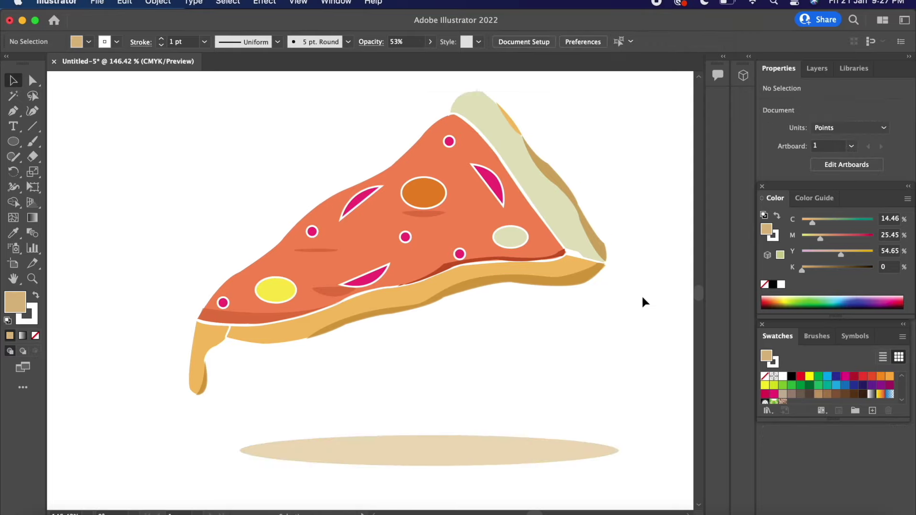